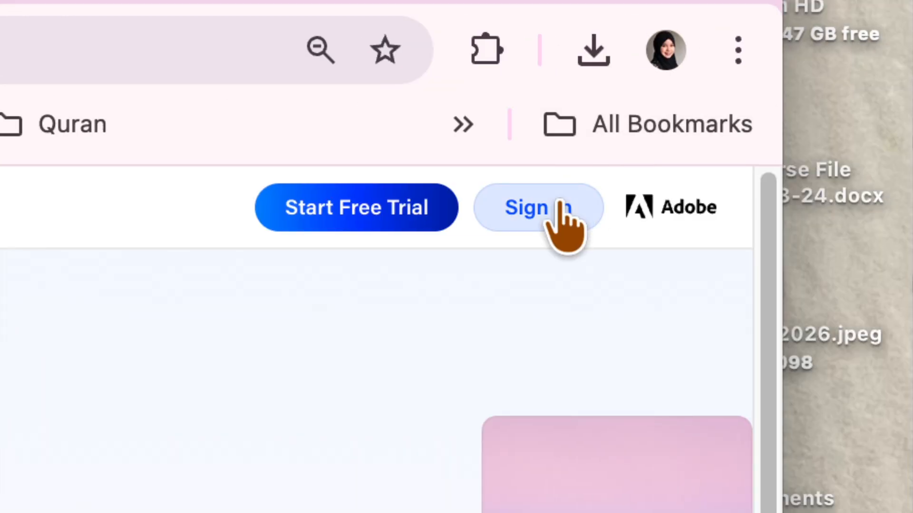
# Step: Sign in to Behance with the saved Adobe account
pyautogui.click(485, 224)
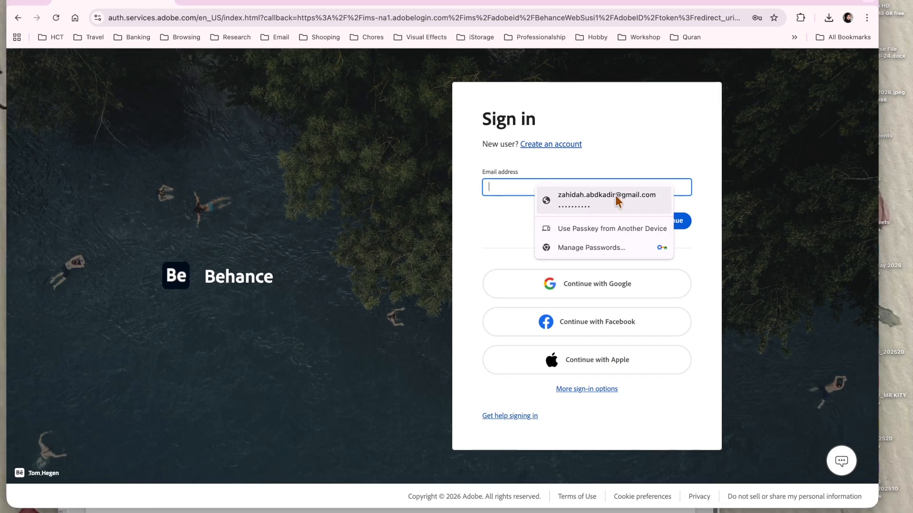
pyautogui.click(643, 166)
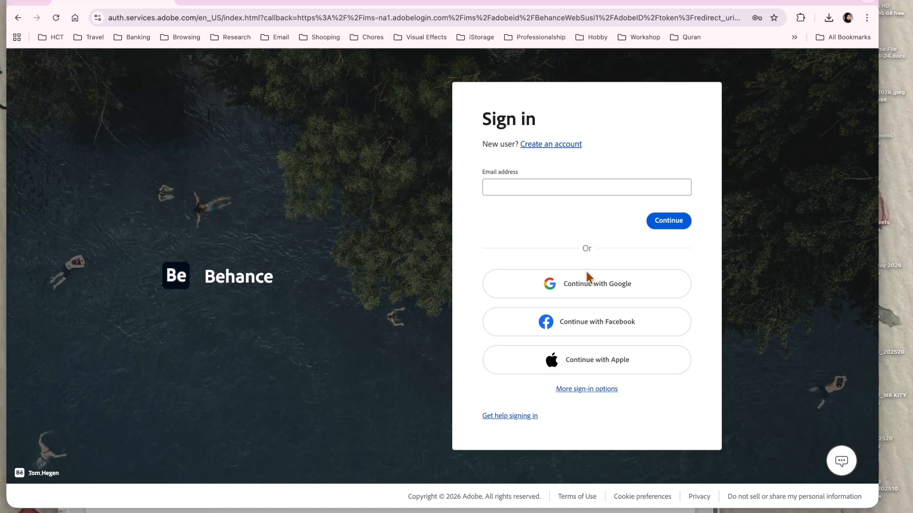
pyautogui.click(674, 229)
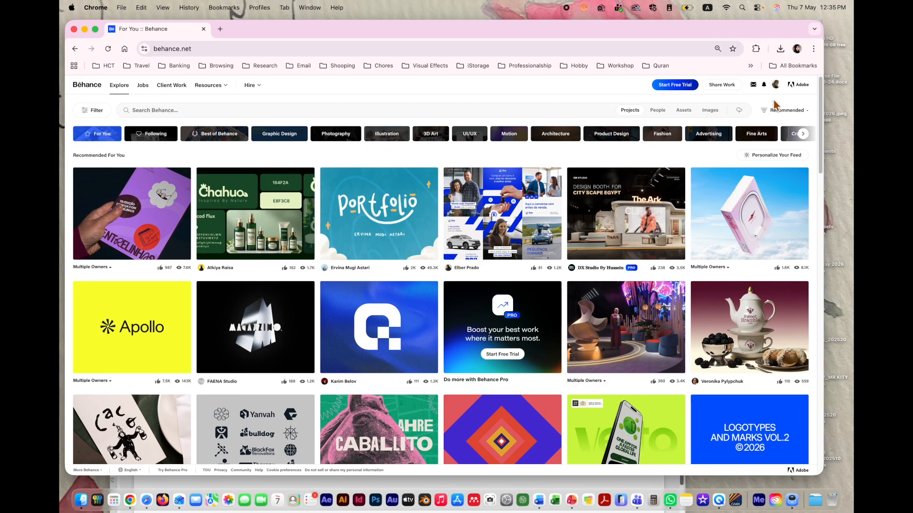
# Step: Go to the Behance profile from the avatar menu and start a new project
pyautogui.click(775, 86)
pyautogui.click(776, 89)
pyautogui.click(776, 88)
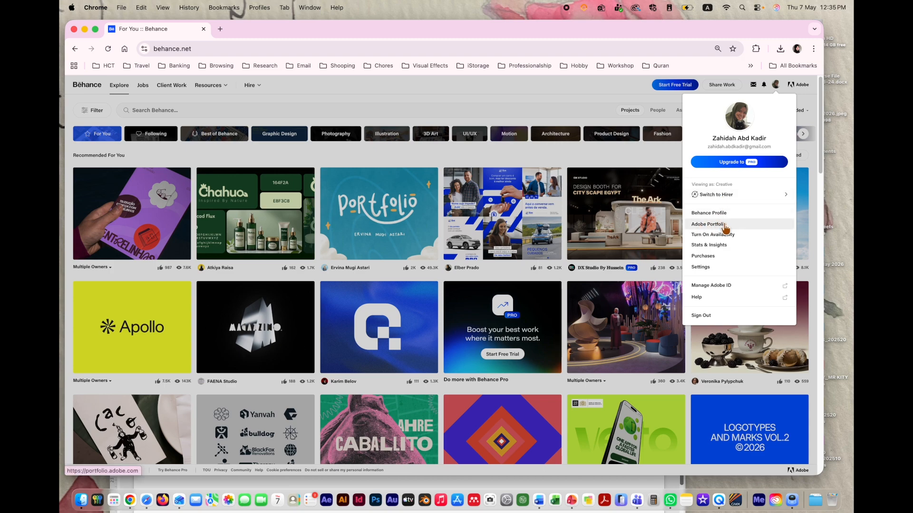
pyautogui.click(725, 218)
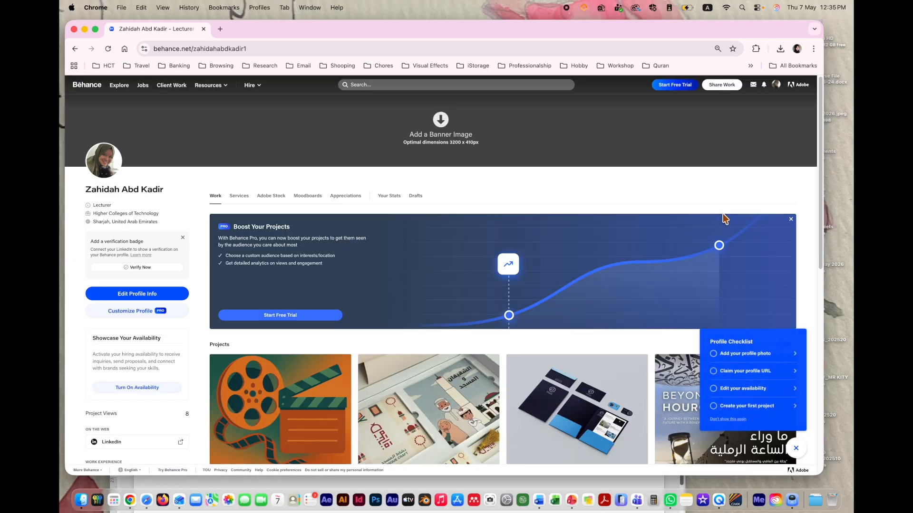
pyautogui.scroll(-10, 313, 410)
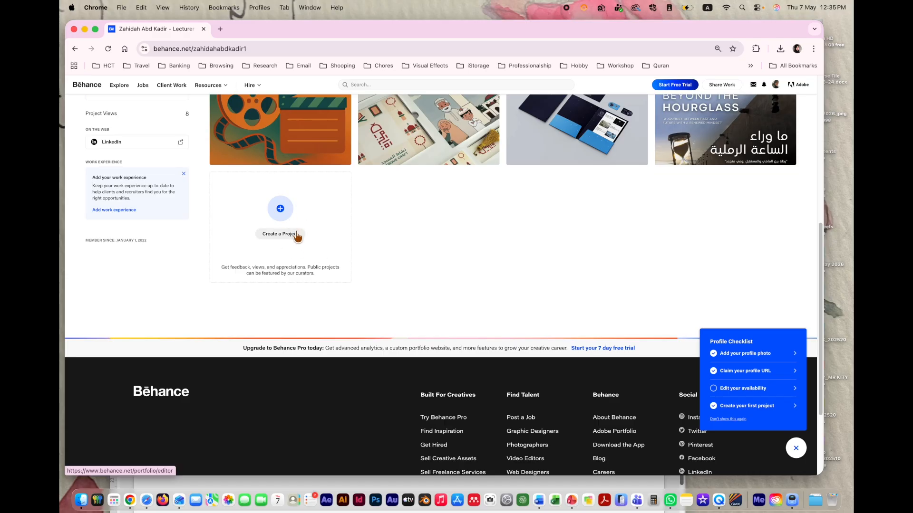
pyautogui.click(295, 234)
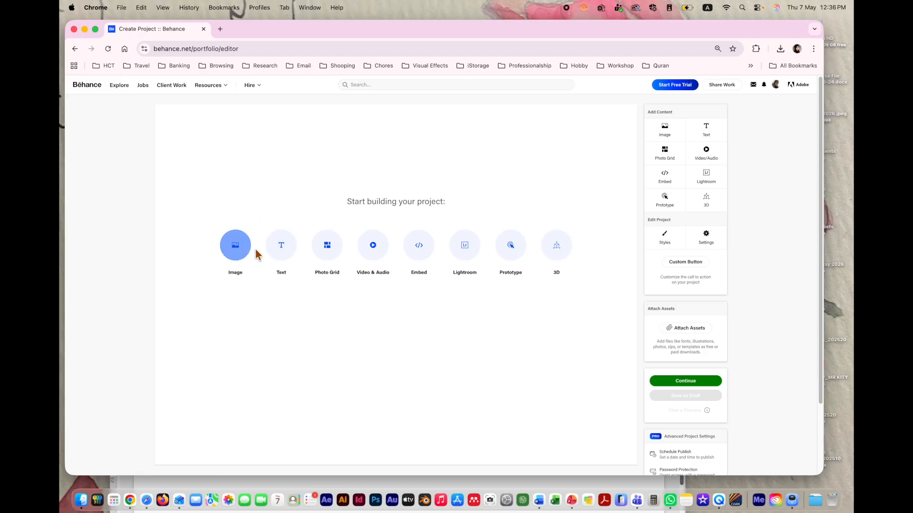
# Step: Search the web for 'adobe express' in a new tab and open the Adobe Express site
pyautogui.click(220, 28)
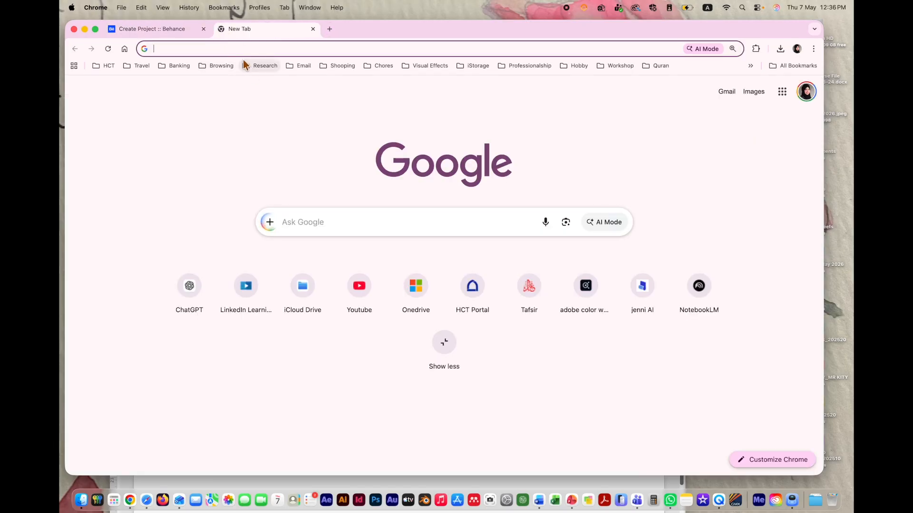
pyautogui.write('adobe')
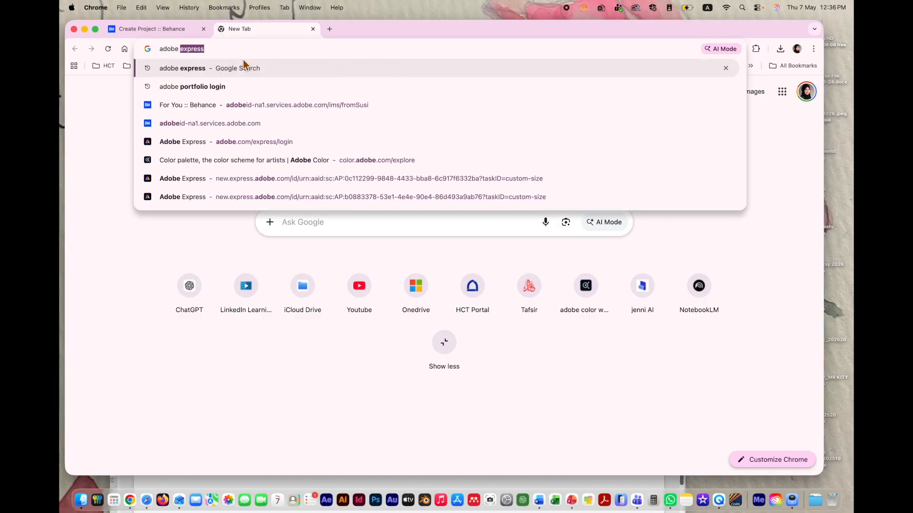
pyautogui.press('Return')
pyautogui.click(210, 226)
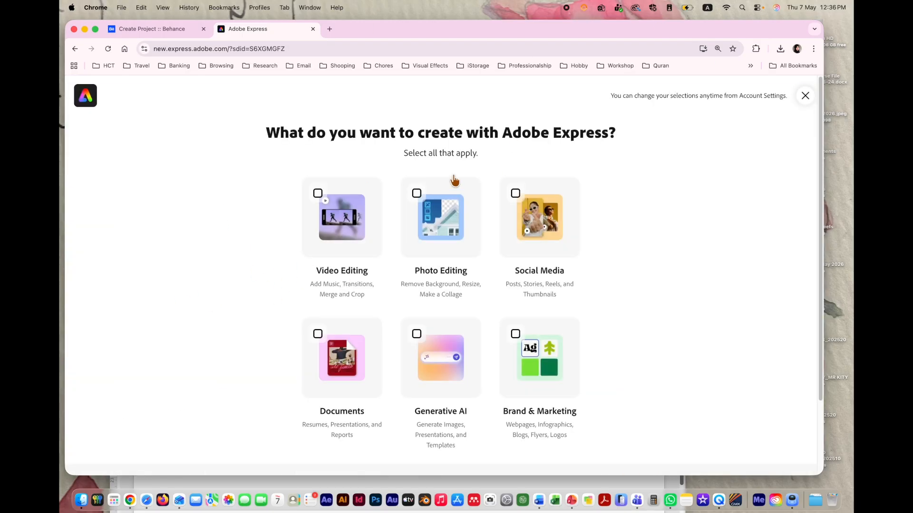
# Step: Skip onboarding and choose a Custom size design, currently 2560 × 2560 px
pyautogui.click(804, 97)
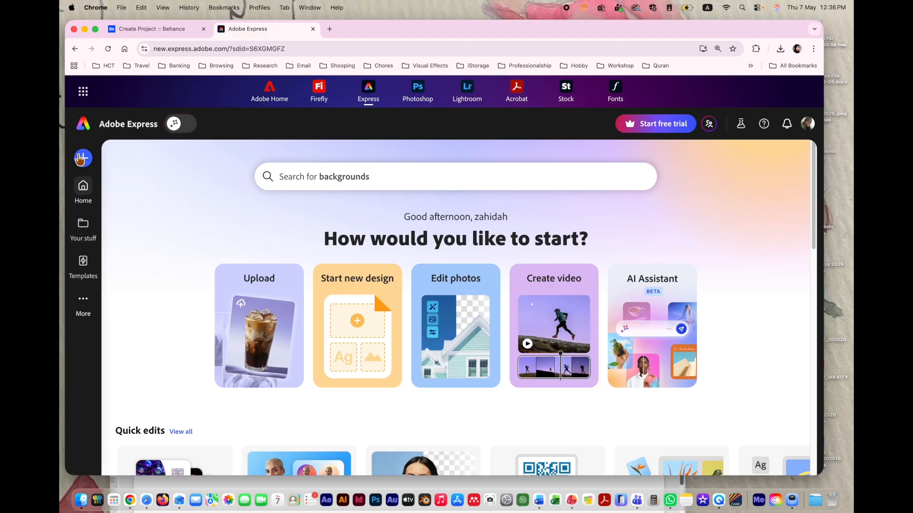
pyautogui.click(84, 158)
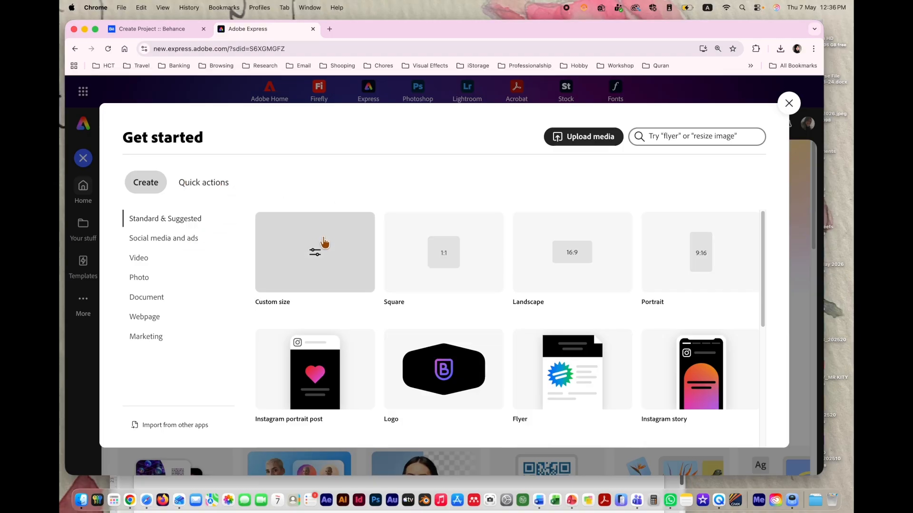
pyautogui.click(316, 254)
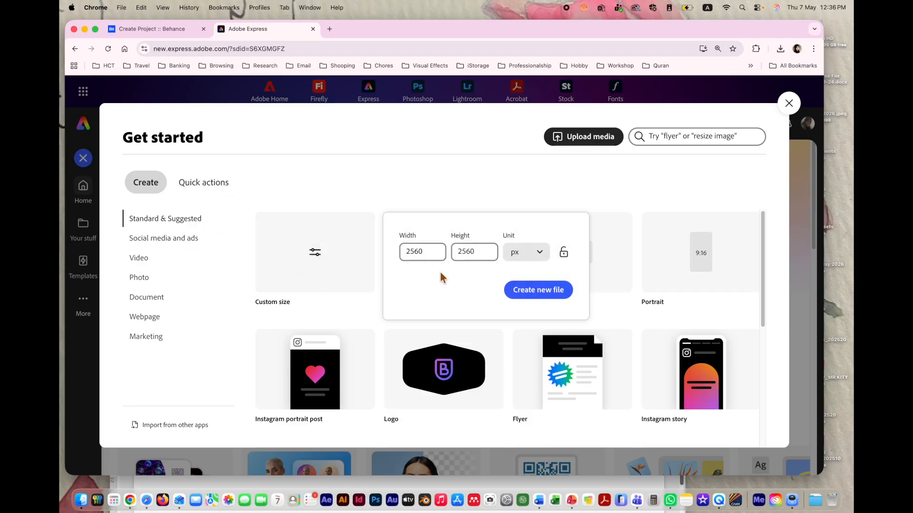
pyautogui.click(538, 500)
# Step: Check the brief's Behance layout guidance: 1920 px width, landscape, PNG export
pyautogui.scroll(15, 349, 396)
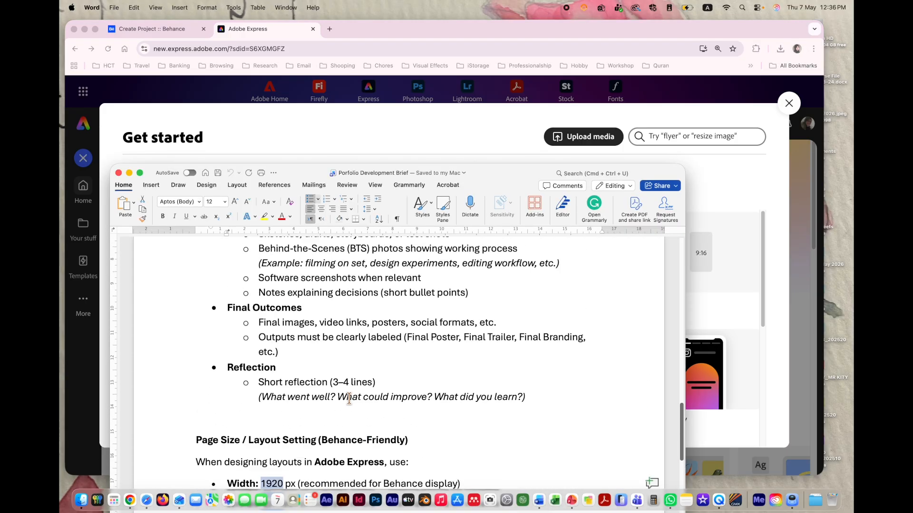
pyautogui.scroll(-15, 372, 386)
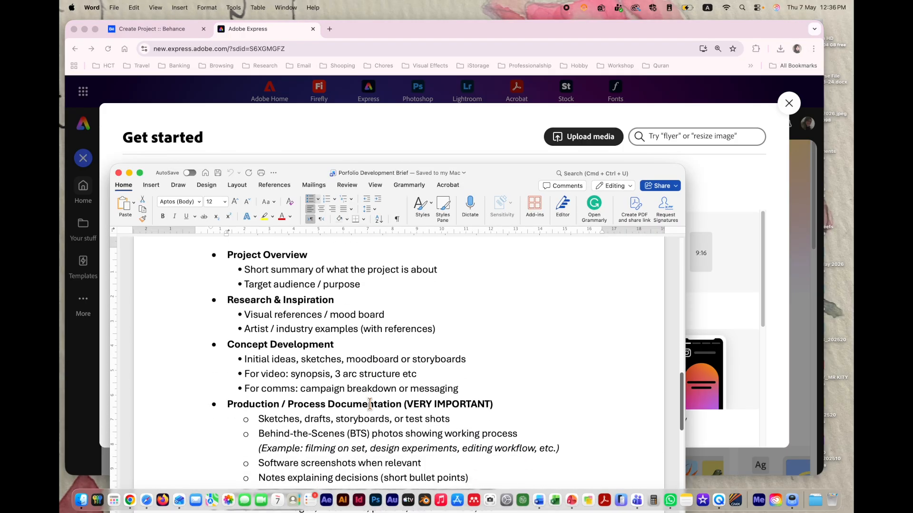
pyautogui.scroll(1, 370, 403)
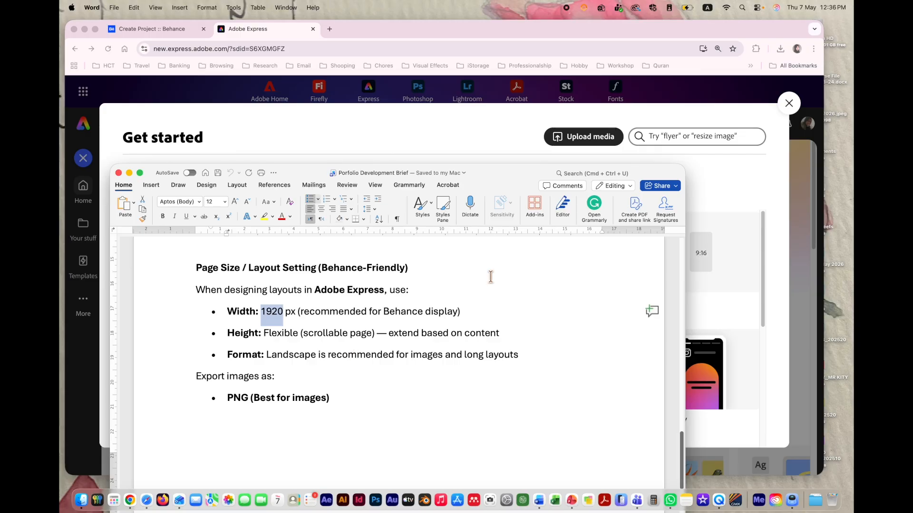
pyautogui.click(725, 207)
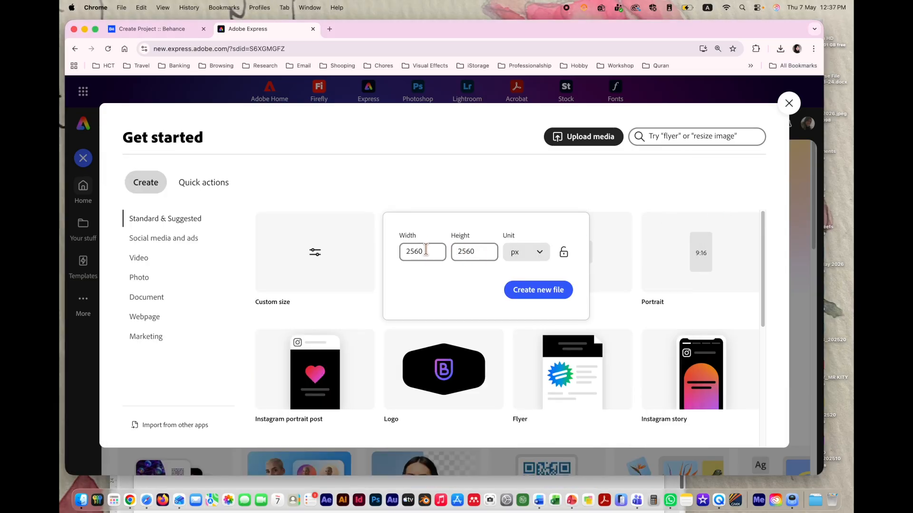
# Step: Change the width to 1920 and create the blank 1920 × 2560 px design
pyautogui.moveTo(426, 249); pyautogui.dragTo(393, 253)
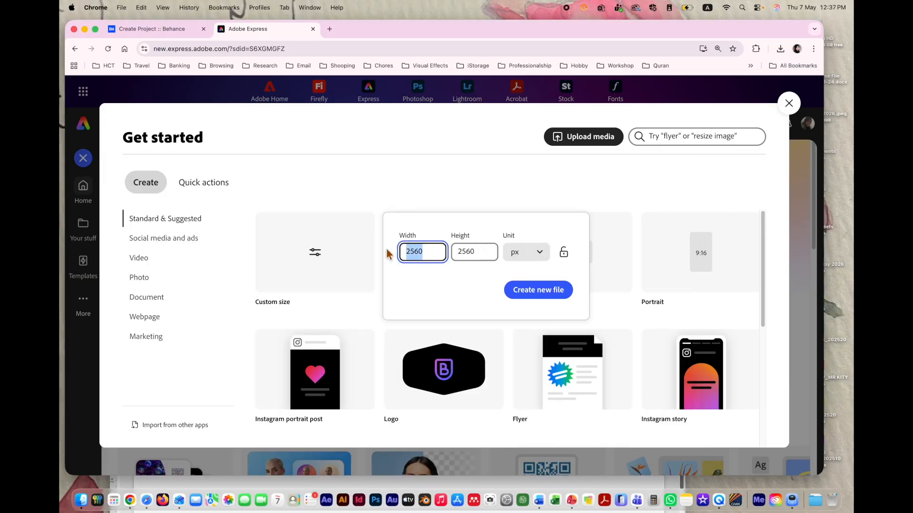
pyautogui.write('1920')
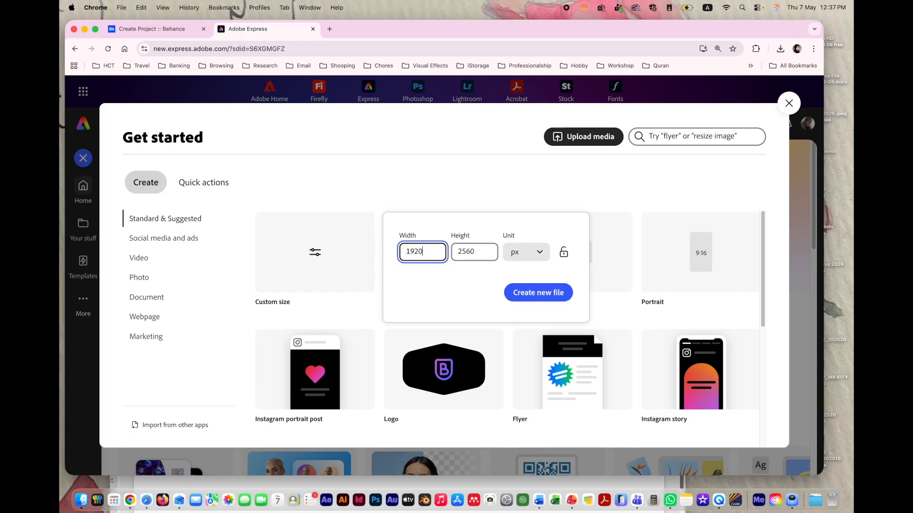
pyautogui.click(525, 292)
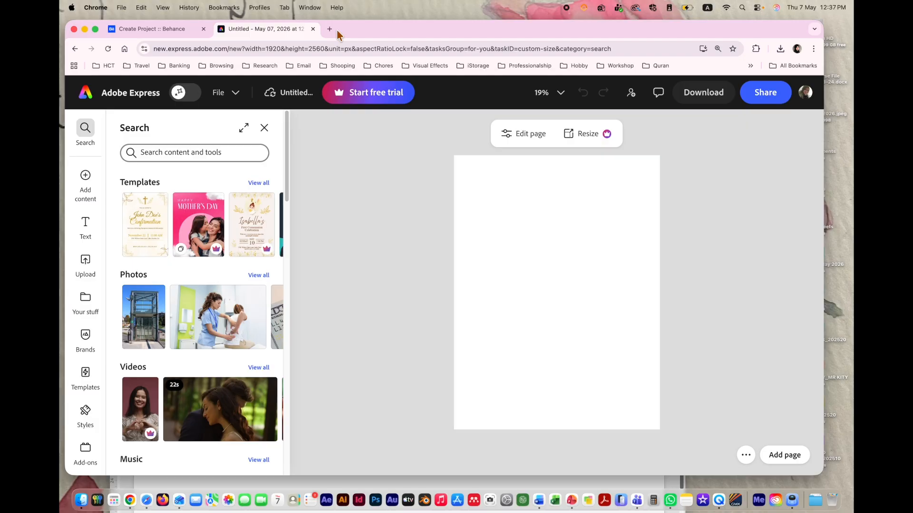
# Step: Open behance.net in a new tab and go to the Explore feed
pyautogui.click(329, 29)
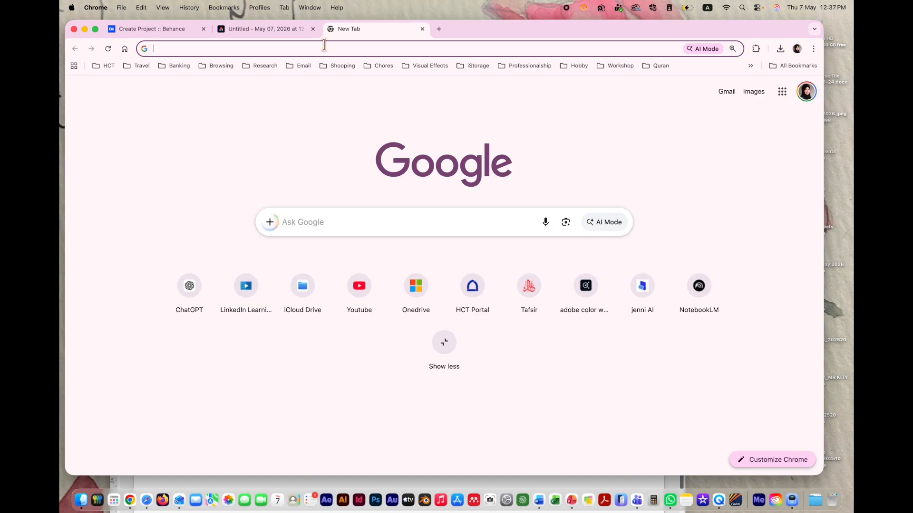
pyautogui.click(323, 47)
pyautogui.write('behance')
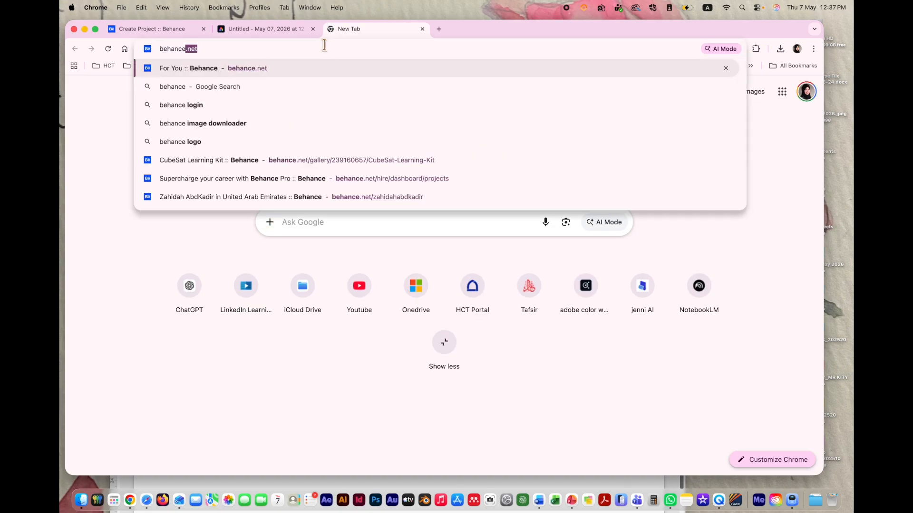
pyautogui.press('Return')
pyautogui.moveTo(211, 87)
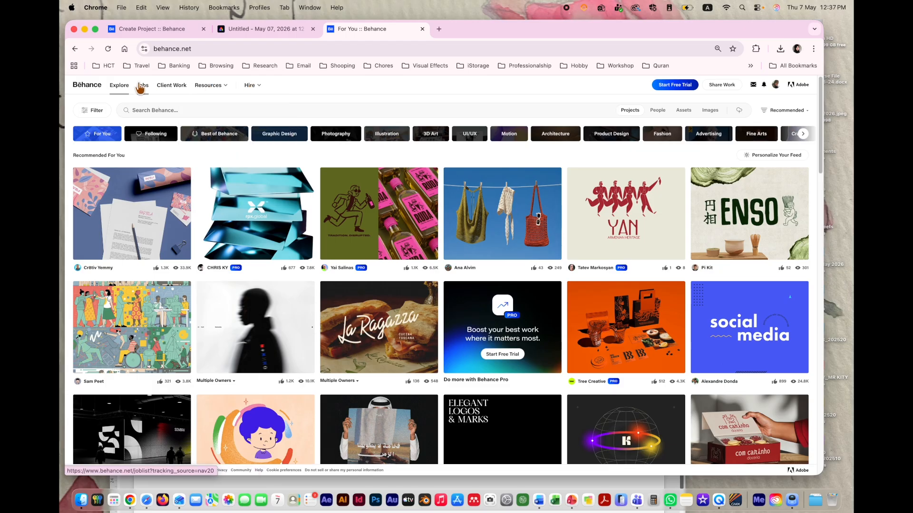
pyautogui.click(119, 89)
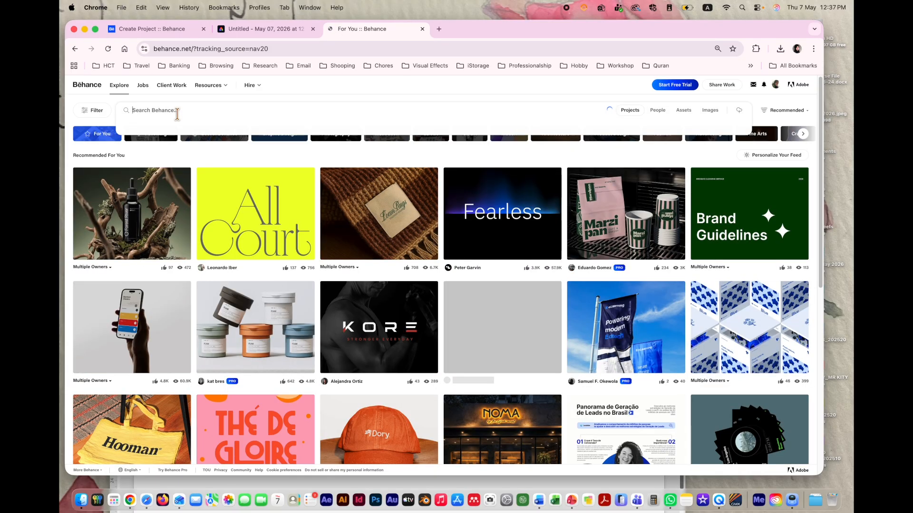
# Step: Search Behance for 'graphic designer visual identity' and open the Portfolio 2026 project
pyautogui.click(187, 112)
pyautogui.write('des')
pyautogui.press('super+a')
pyautogui.write('graphic d')
pyautogui.press('BackSpace')
pyautogui.write('desig')
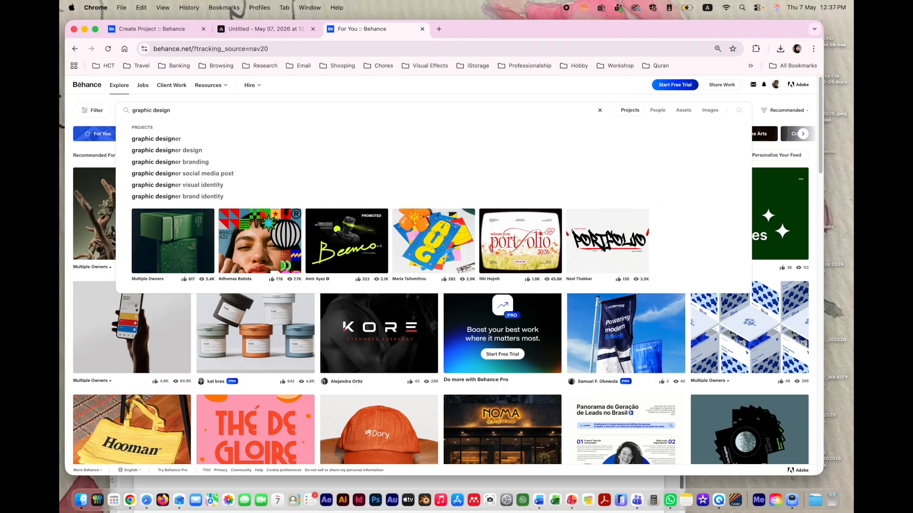
pyautogui.click(167, 186)
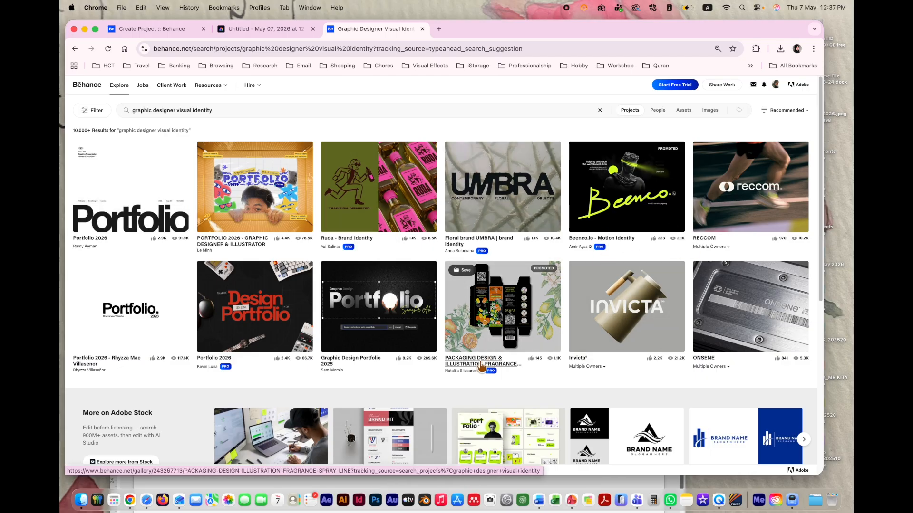
pyautogui.scroll(-3, 499, 309)
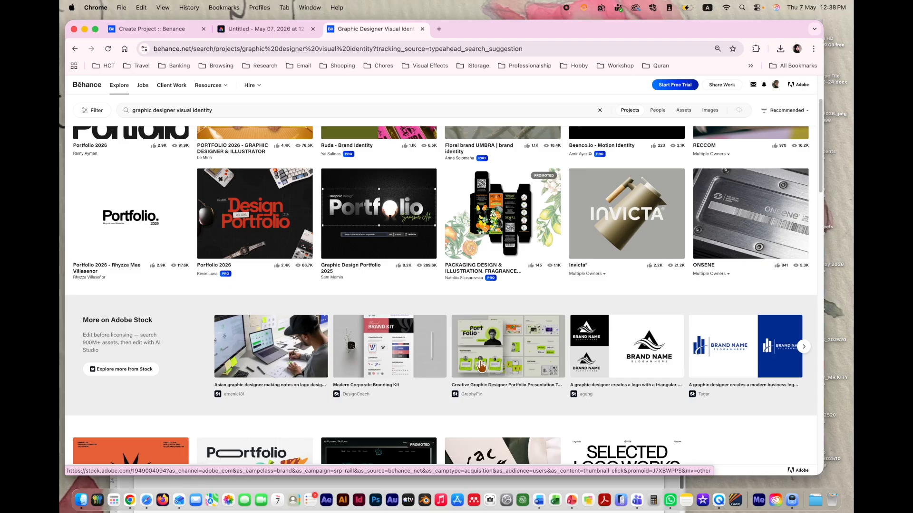
pyautogui.click(120, 228)
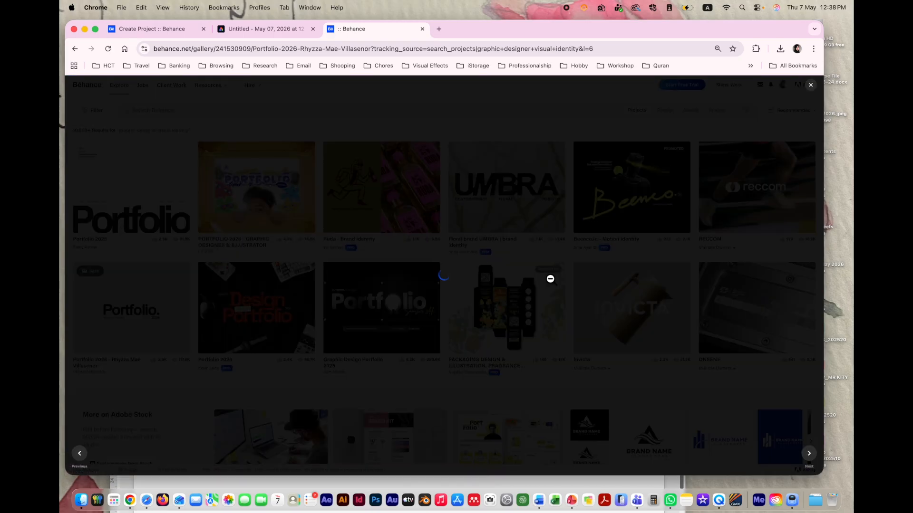
# Step: Scroll through the Portfolio 2026 project, then switch back to the Adobe Express design
pyautogui.scroll(-10, 551, 280)
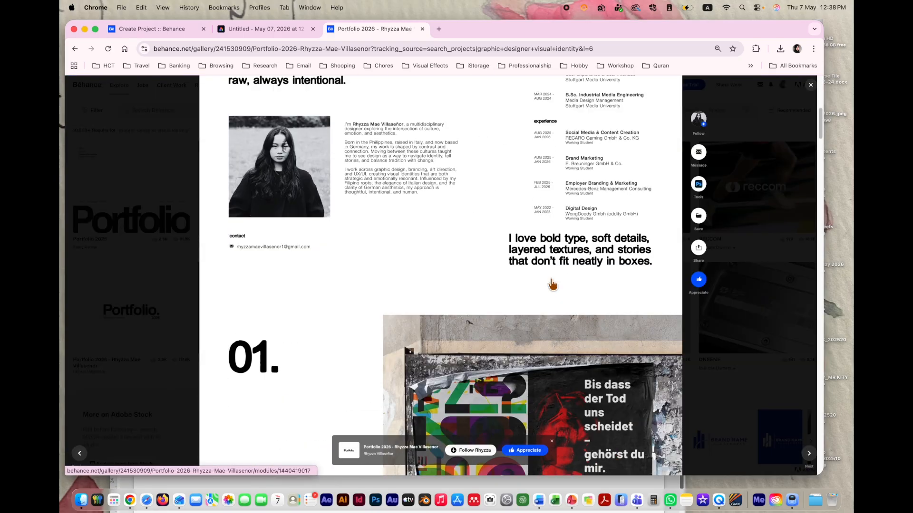
pyautogui.scroll(4, 551, 282)
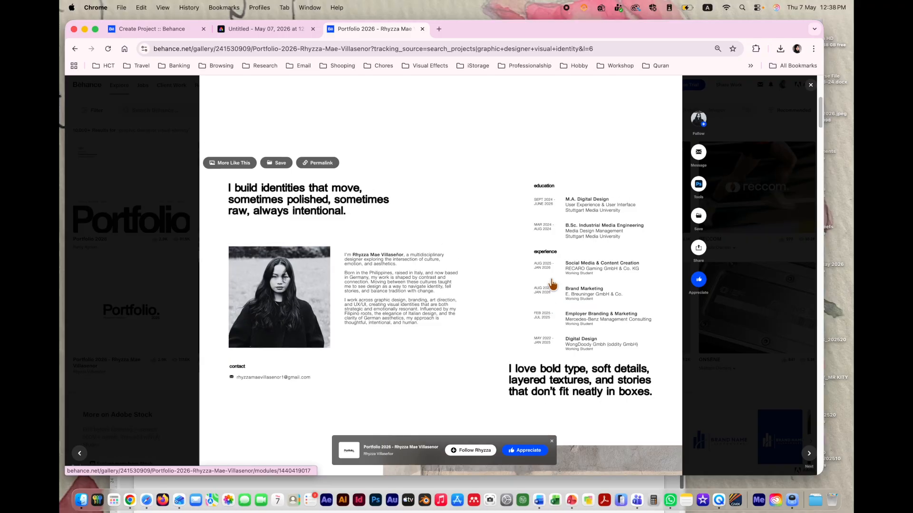
pyautogui.scroll(-10, 552, 280)
pyautogui.scroll(5, 552, 272)
pyautogui.scroll(-8, 552, 271)
pyautogui.scroll(-11, 551, 272)
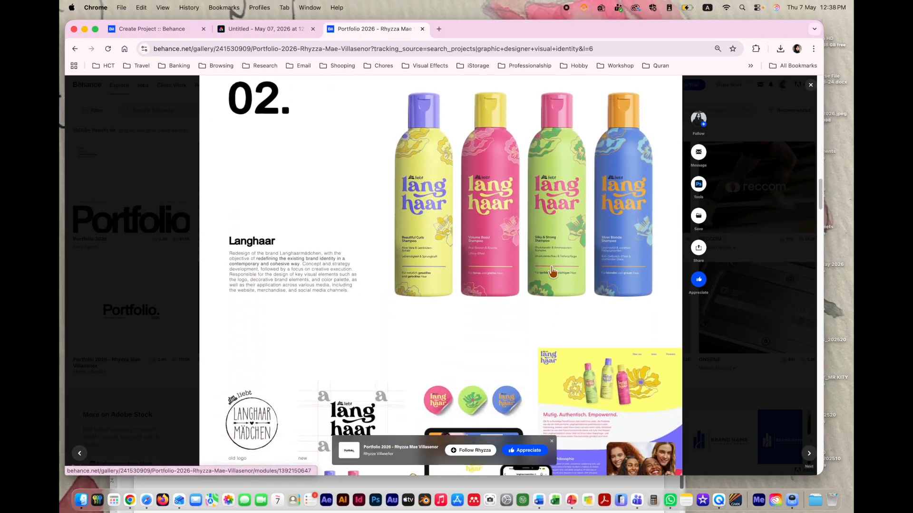
pyautogui.scroll(13, 553, 272)
pyautogui.scroll(15, 552, 272)
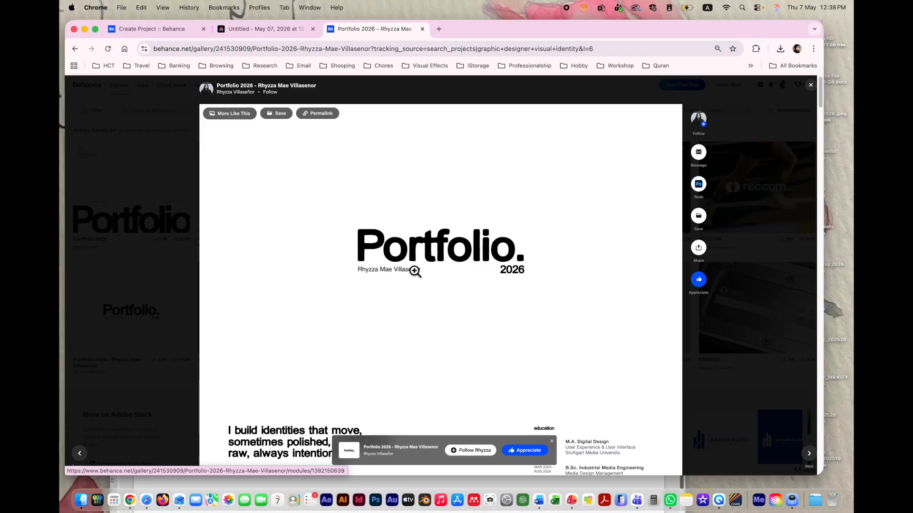
pyautogui.hotkey('ctrl', 'shift', 'Tab')
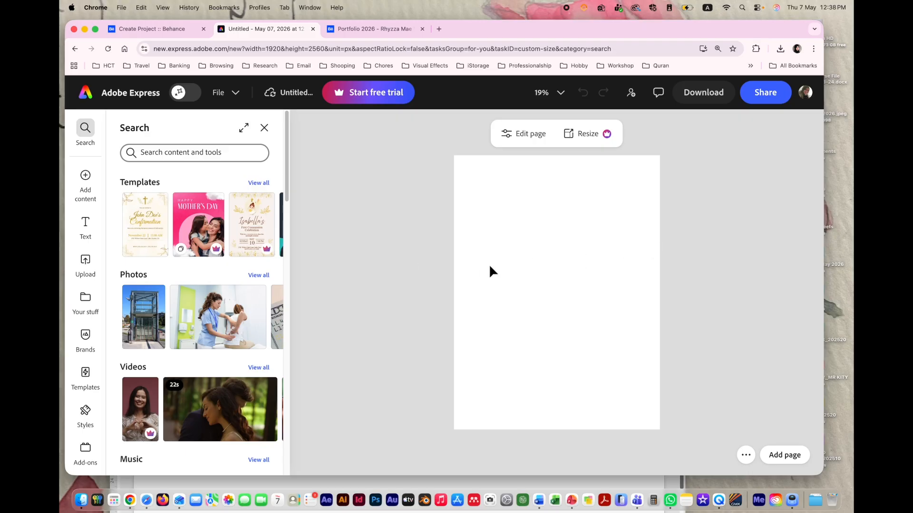
# Step: Add the National Cocoa Day text design from the Text panel's Signs and labels
pyautogui.click(85, 233)
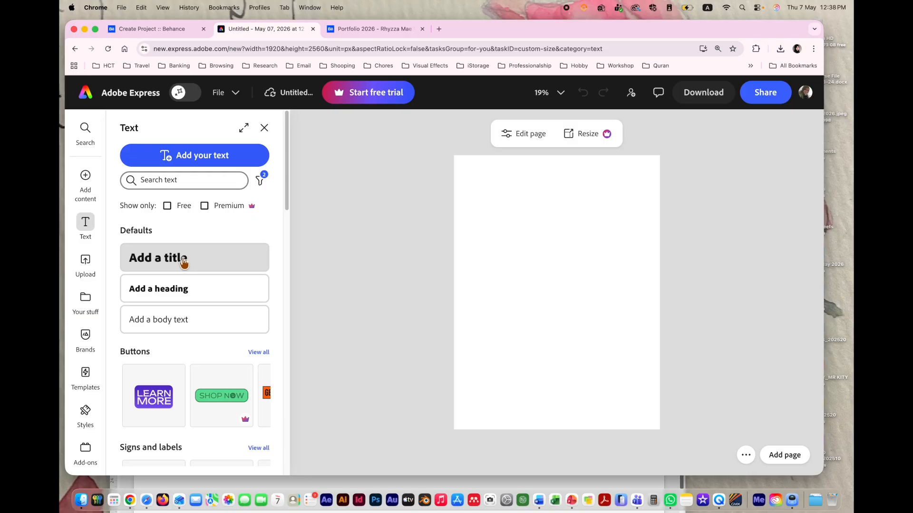
pyautogui.scroll(-3, 168, 383)
pyautogui.scroll(-5, 169, 383)
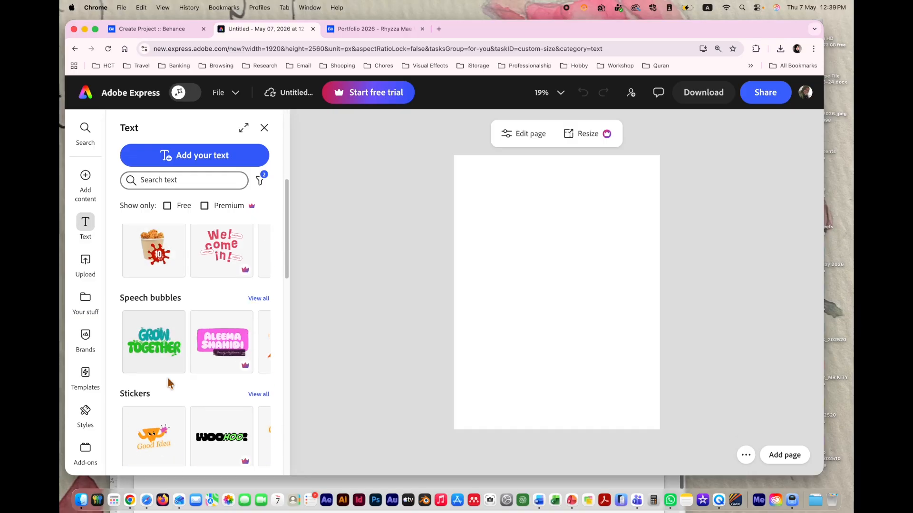
pyautogui.scroll(-10, 169, 383)
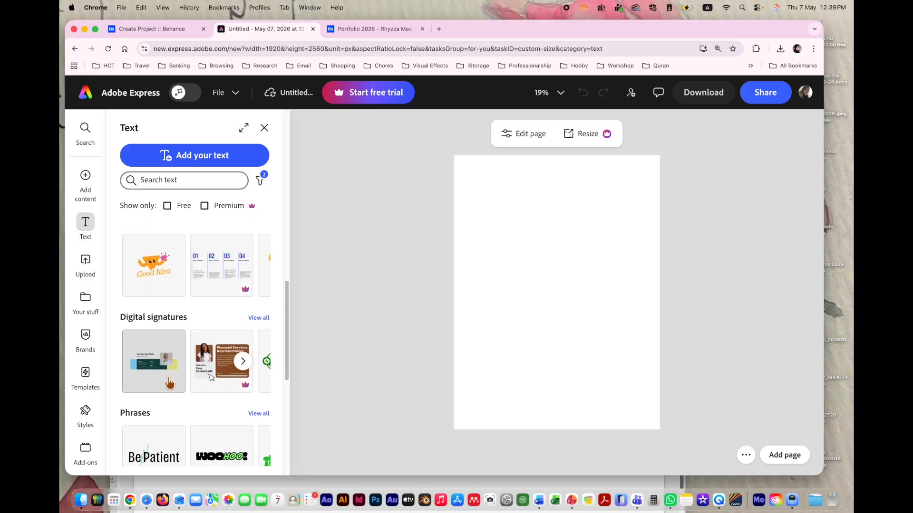
pyautogui.scroll(12, 170, 383)
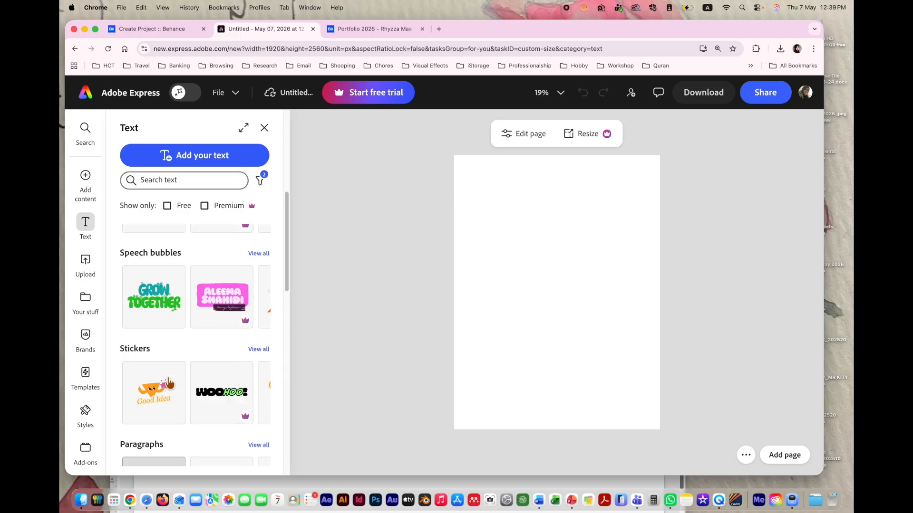
pyautogui.scroll(4, 170, 383)
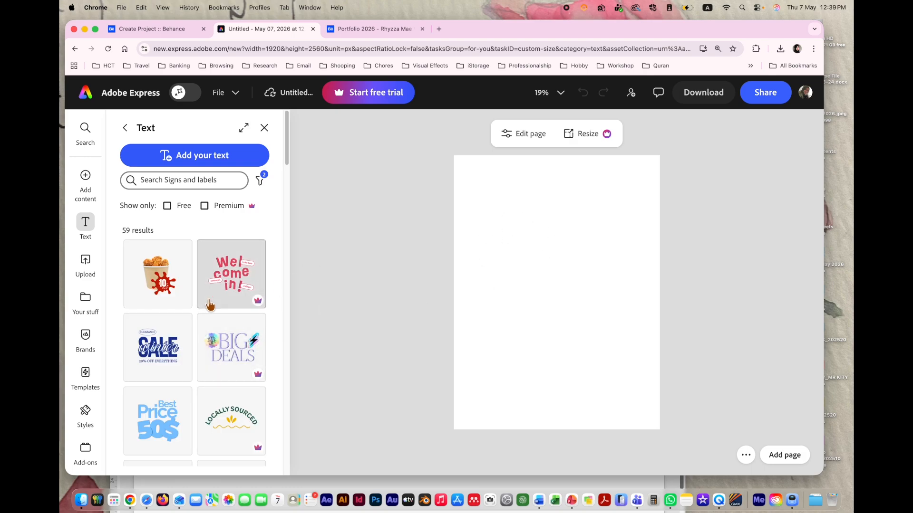
pyautogui.scroll(-10, 157, 319)
pyautogui.click(157, 318)
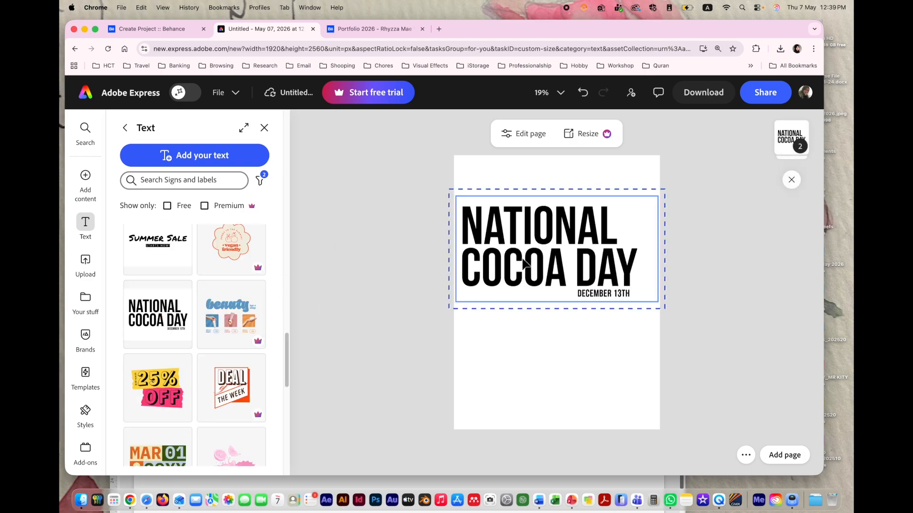
# Step: Retype the heading as DIGITAL PORTFOLIO 2026, then return to the Behance example
pyautogui.doubleClick(549, 235)
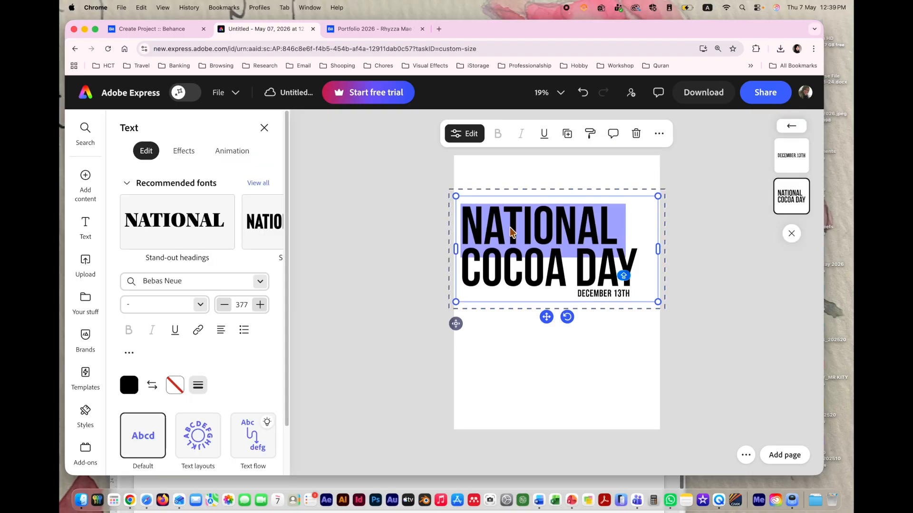
pyautogui.write('DIGITAL')
pyautogui.moveTo(462, 268); pyautogui.dragTo(589, 295)
pyautogui.write('PORTFOLIO')
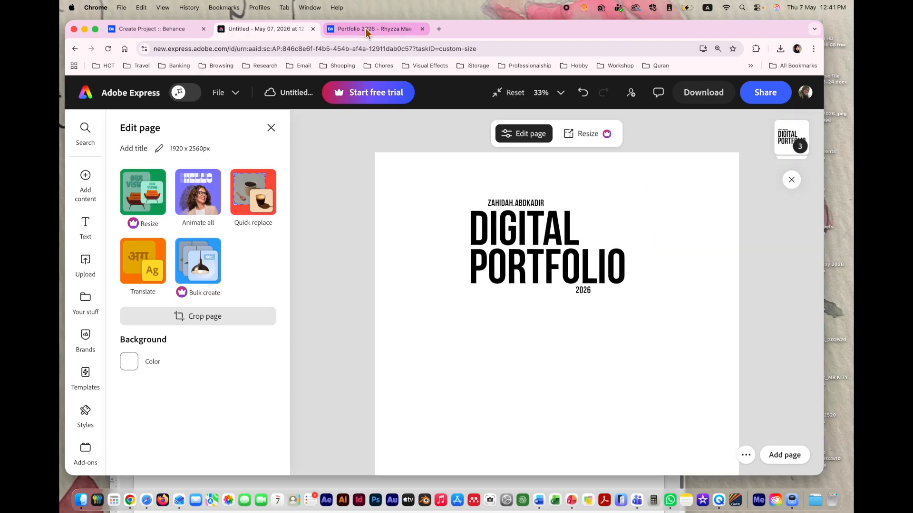
pyautogui.click(366, 30)
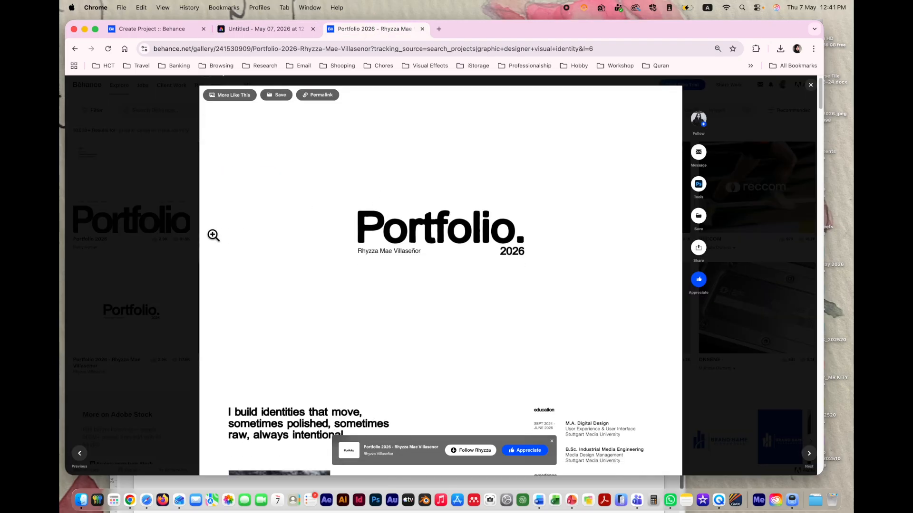
# Step: Review the example's bio and experience sections, then drag photo.png onto the Adobe Express page
pyautogui.scroll(-5, 564, 326)
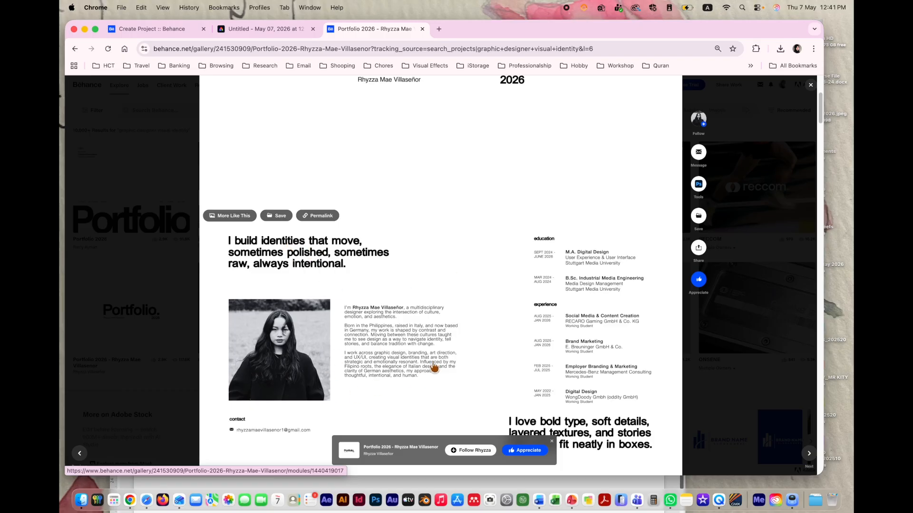
pyautogui.scroll(-3, 516, 380)
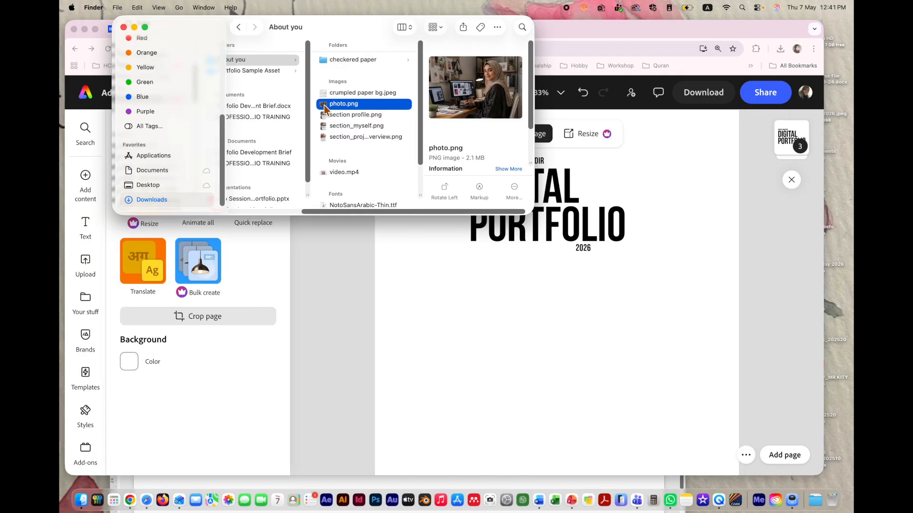
pyautogui.moveTo(328, 107); pyautogui.dragTo(487, 311)
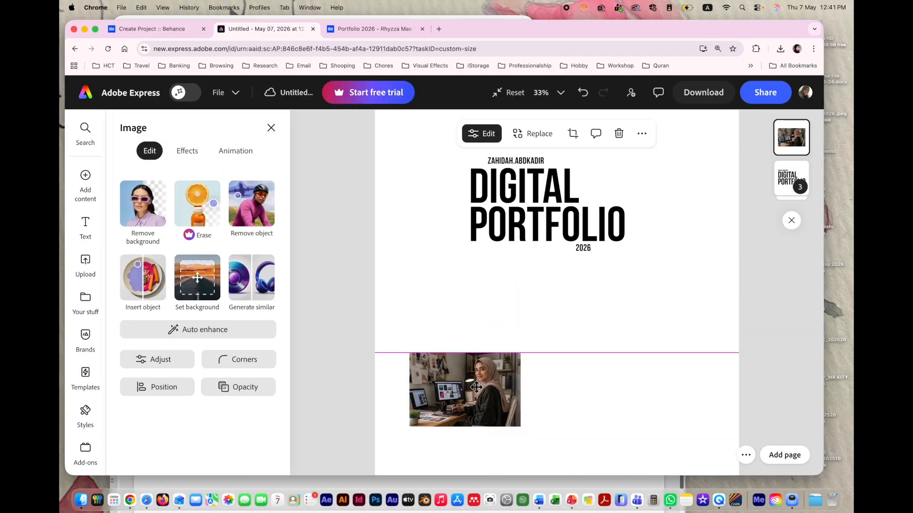
# Step: Flip the desk photo horizontally and move it up and left
pyautogui.scroll(-2, 506, 289)
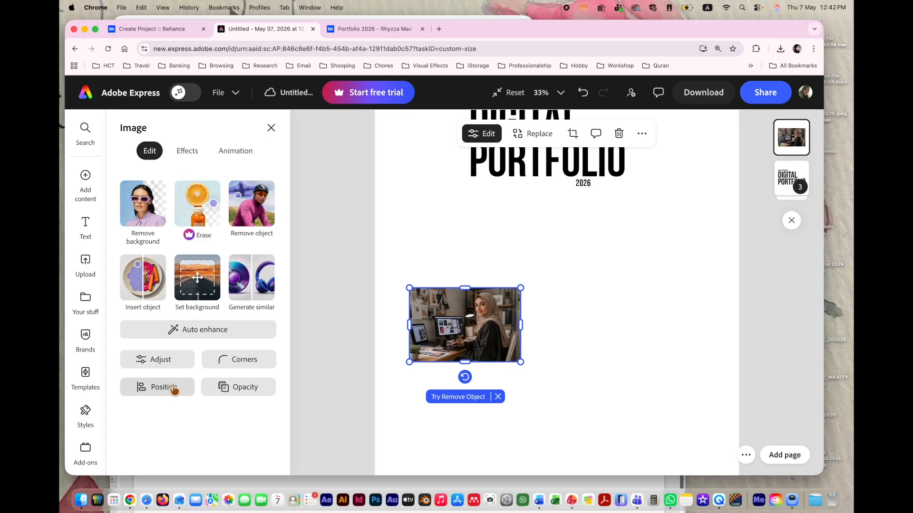
pyautogui.click(174, 389)
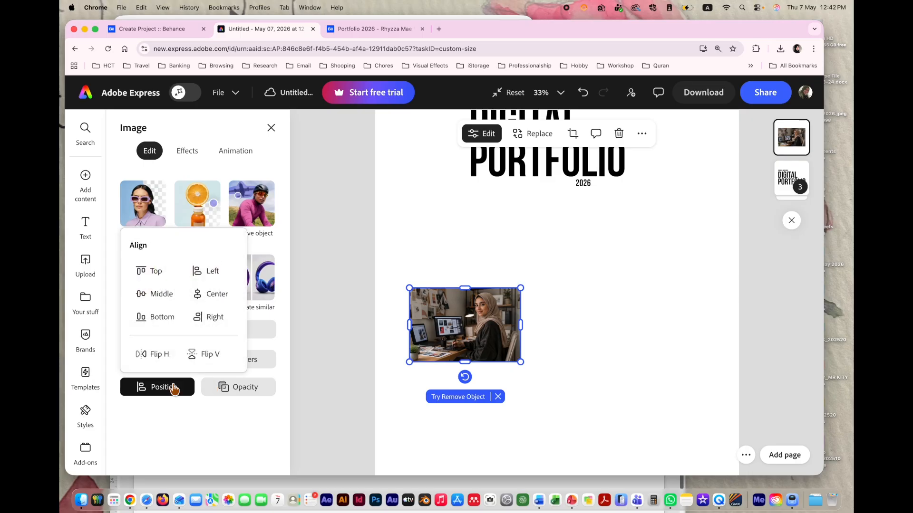
pyautogui.click(153, 358)
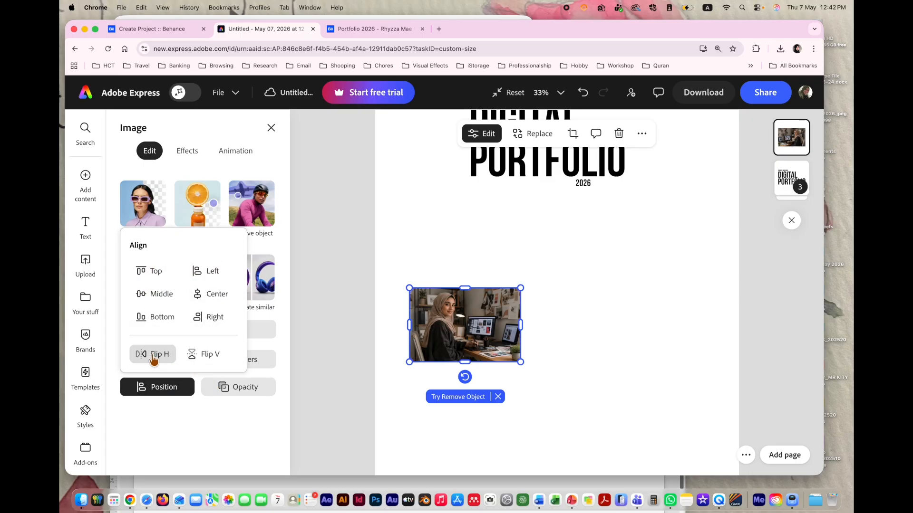
pyautogui.click(343, 335)
pyautogui.click(499, 319)
pyautogui.moveTo(499, 319)
pyautogui.mouseDown()
pyautogui.moveTo(478, 320)
pyautogui.moveTo(477, 296)
pyautogui.moveTo(491, 317)
pyautogui.mouseUp()
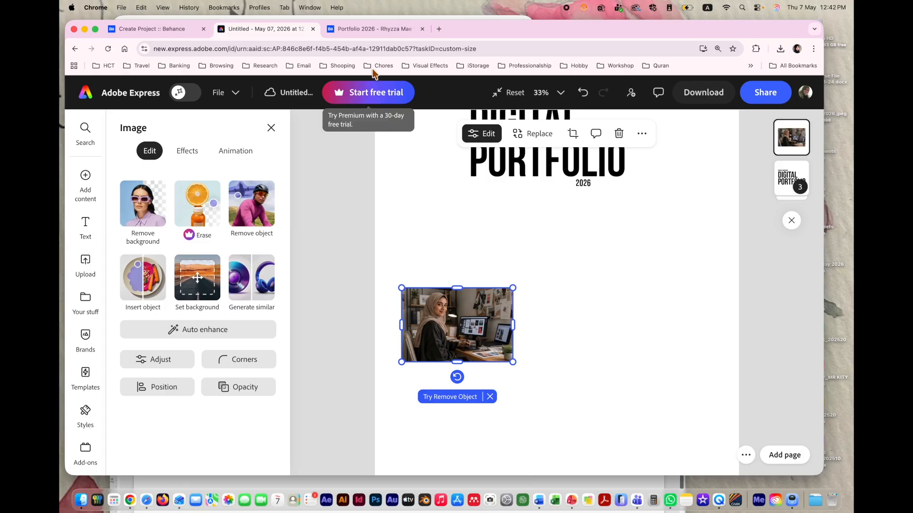
# Step: Enlarge the desk photo, trim its right side, and deselect it
pyautogui.click(369, 29)
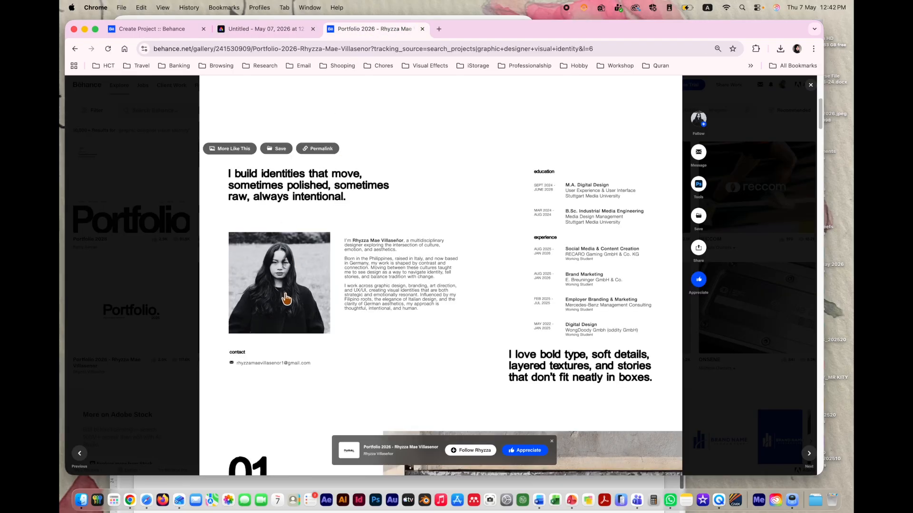
pyautogui.click(267, 32)
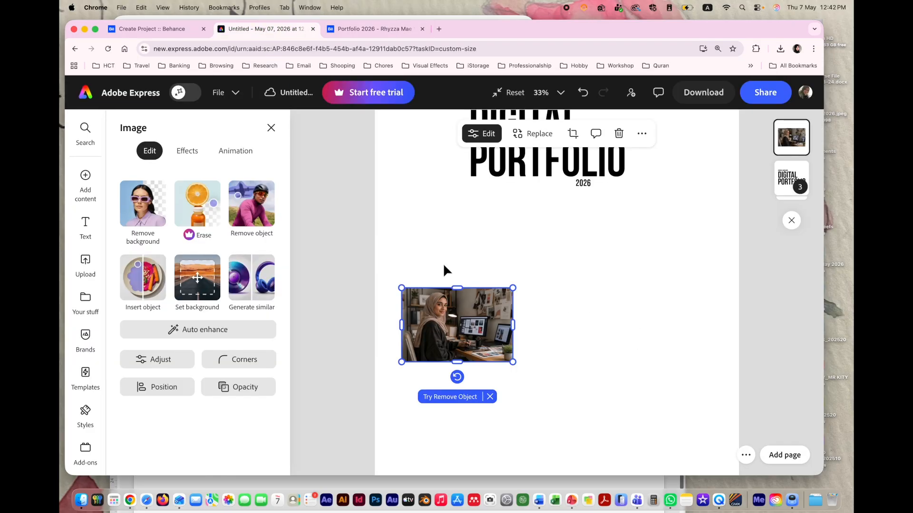
pyautogui.moveTo(466, 329); pyautogui.dragTo(465, 339)
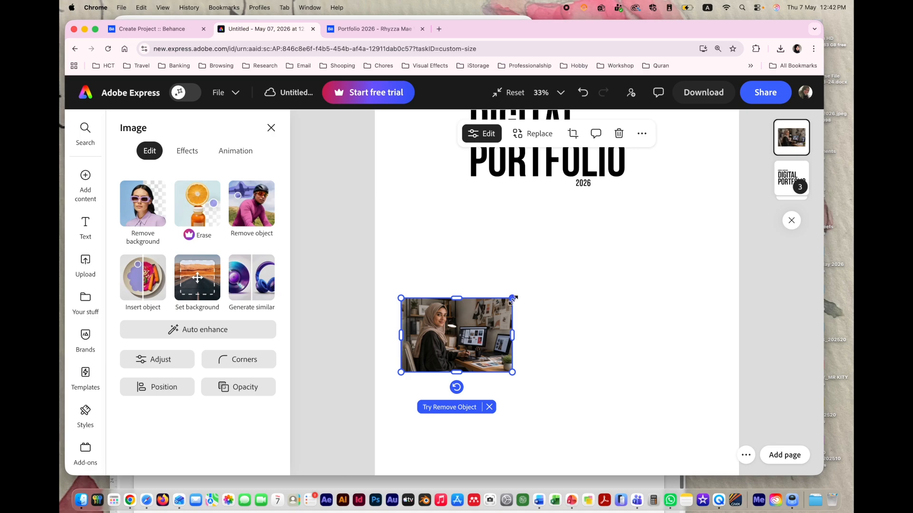
pyautogui.moveTo(513, 299); pyautogui.dragTo(574, 255)
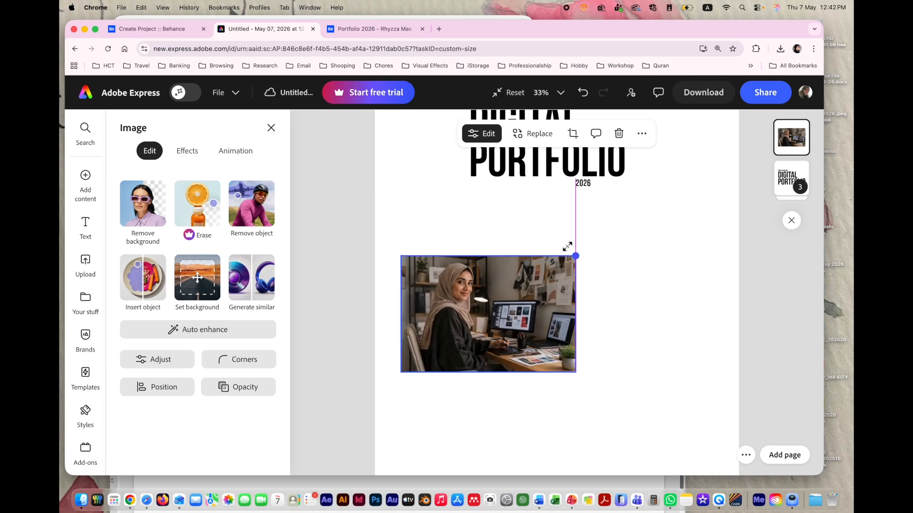
pyautogui.doubleClick(542, 293)
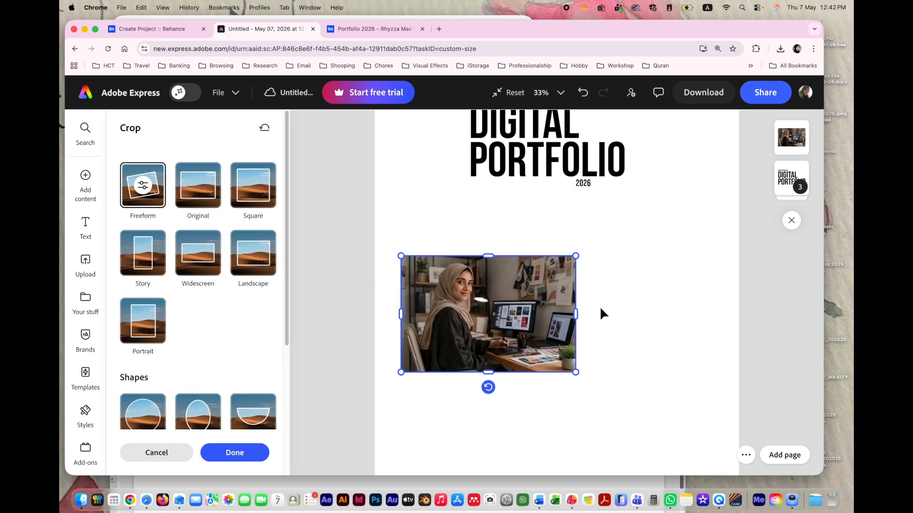
pyautogui.click(600, 307)
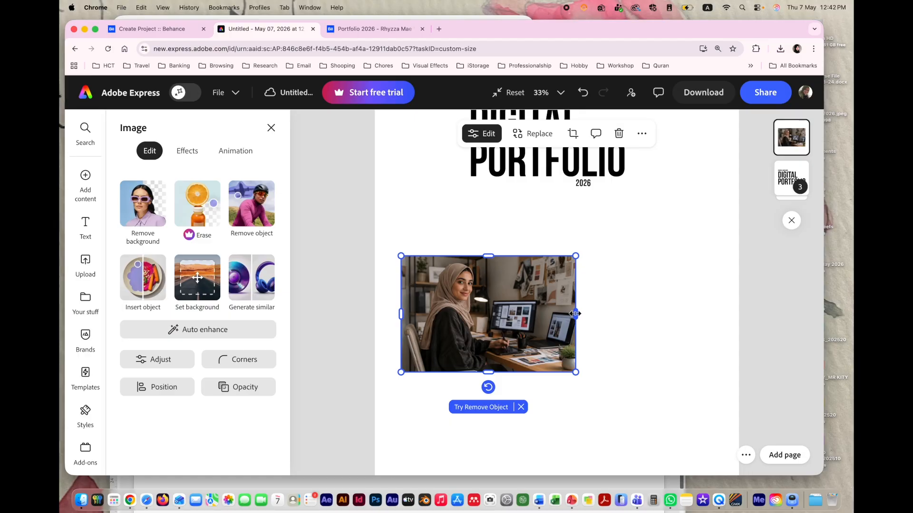
pyautogui.moveTo(575, 313); pyautogui.dragTo(515, 315)
pyautogui.click(287, 201)
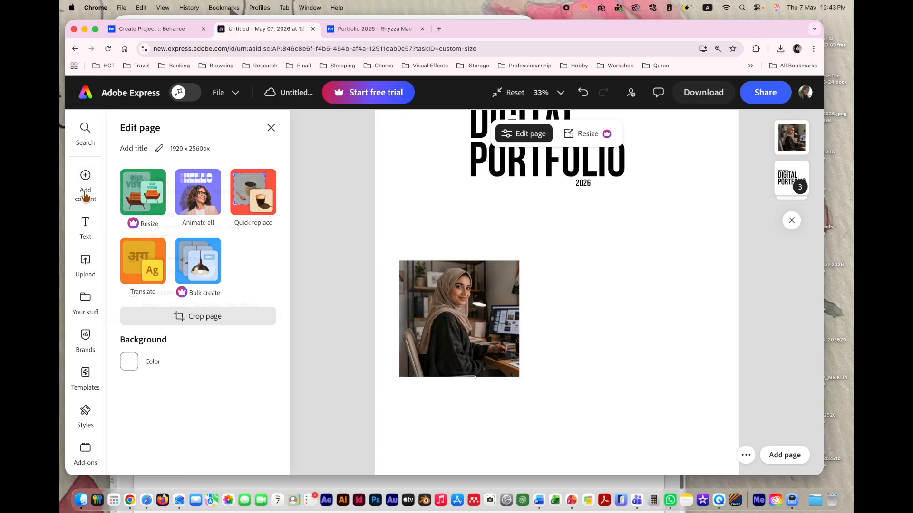
# Step: Add a body text box beside the desk photo in a featured font and paste the two bio paragraphs
pyautogui.click(86, 223)
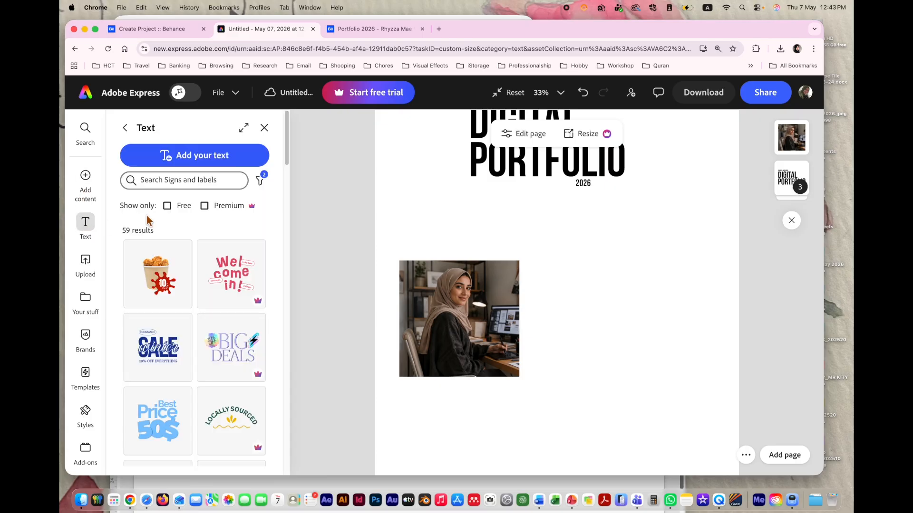
pyautogui.click(124, 128)
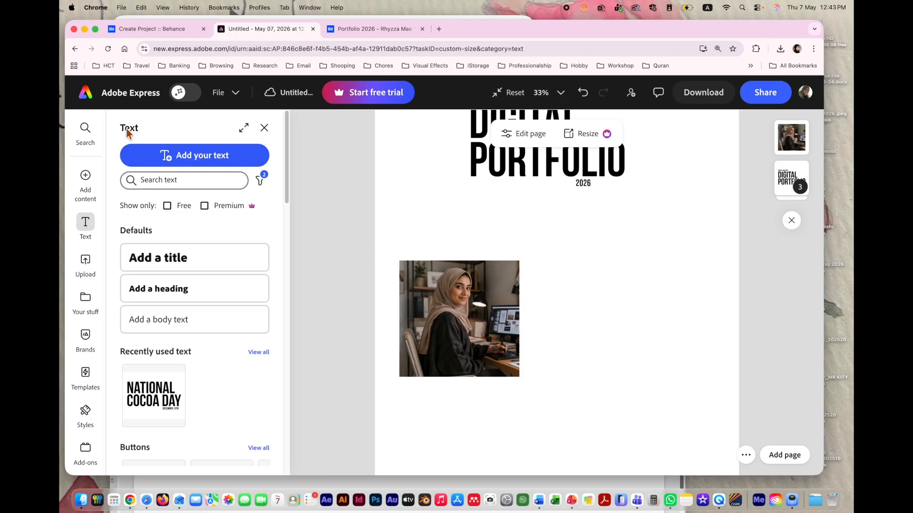
pyautogui.click(162, 324)
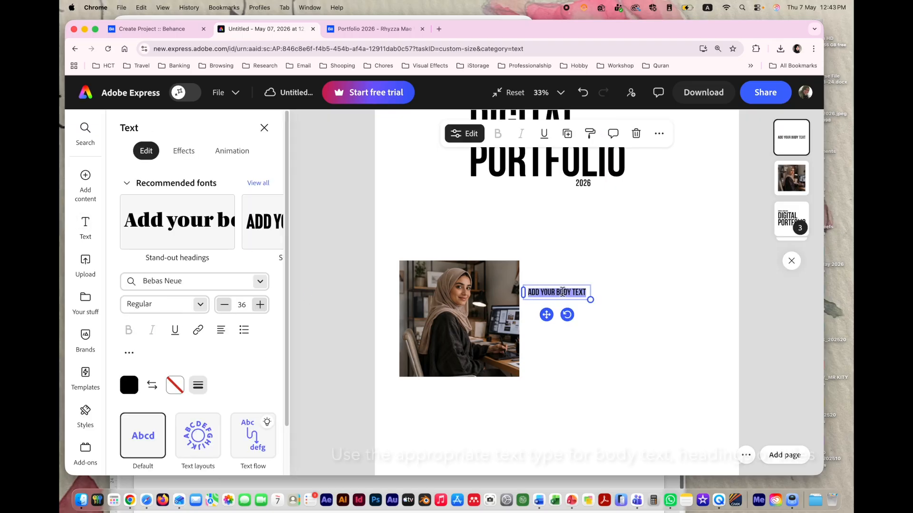
pyautogui.hscroll(3, 227, 230)
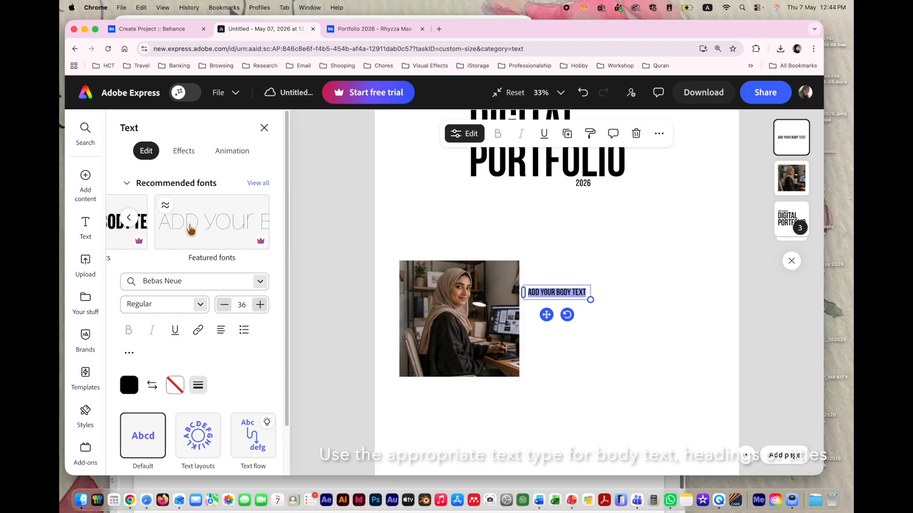
pyautogui.click(227, 229)
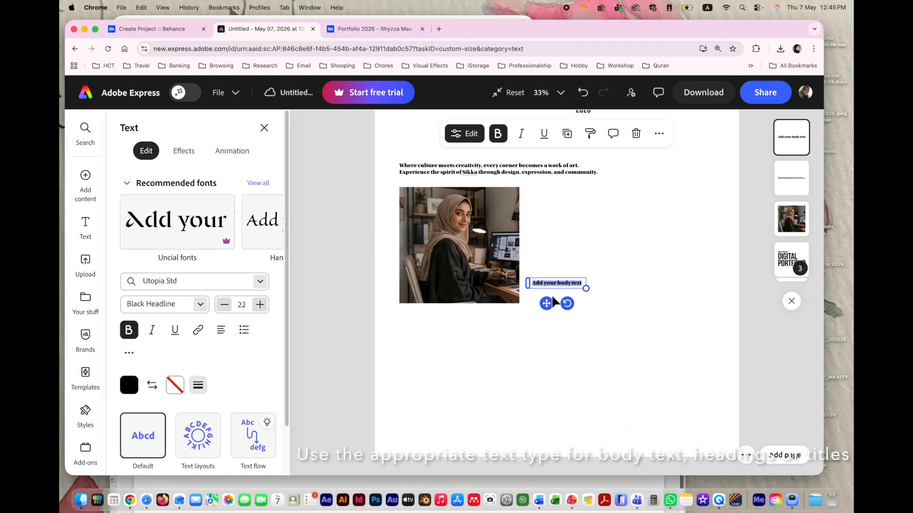
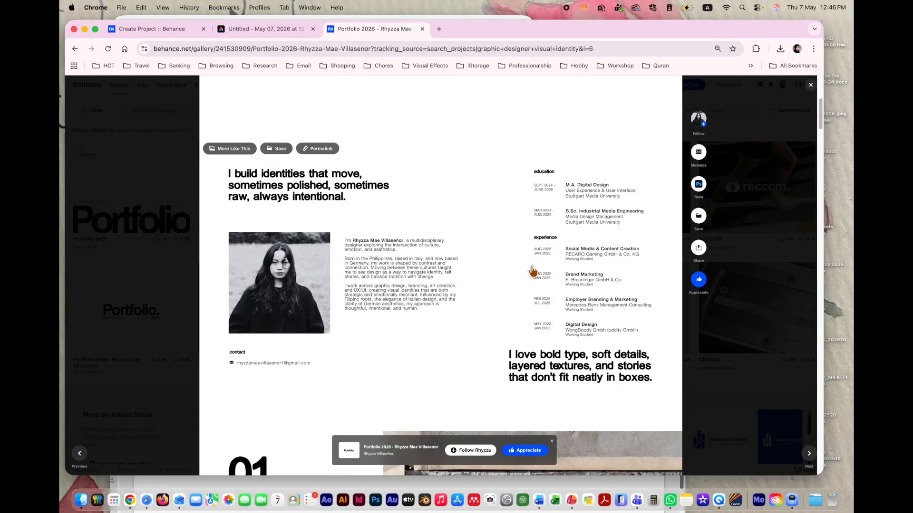
# Step: Check the bio text box on the 1920 x 2560 px page, then bring the Word brief forward
pyautogui.click(271, 29)
pyautogui.click(602, 288)
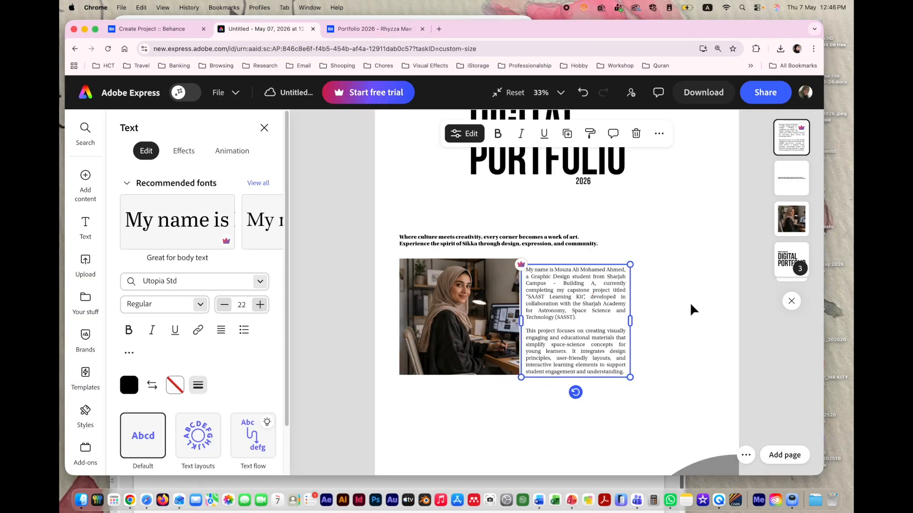
pyautogui.click(665, 293)
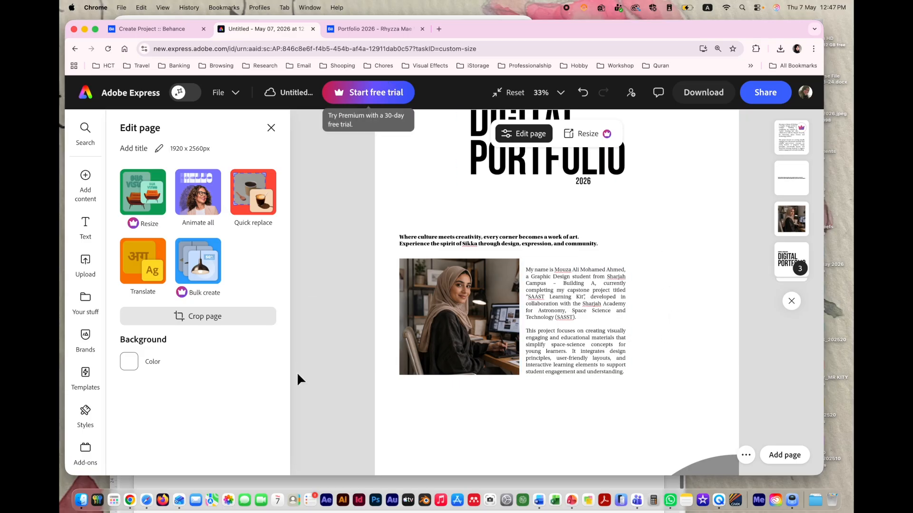
pyautogui.click(539, 501)
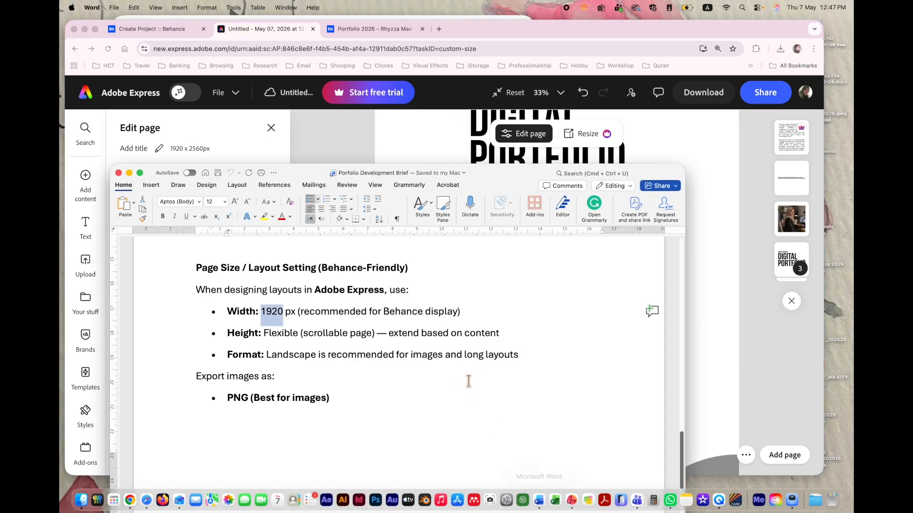
# Step: Review the brief's Cover Page and About the Student requirements, highlighting HCT, then return to Adobe Express
pyautogui.scroll(15, 357, 345)
pyautogui.scroll(5, 357, 345)
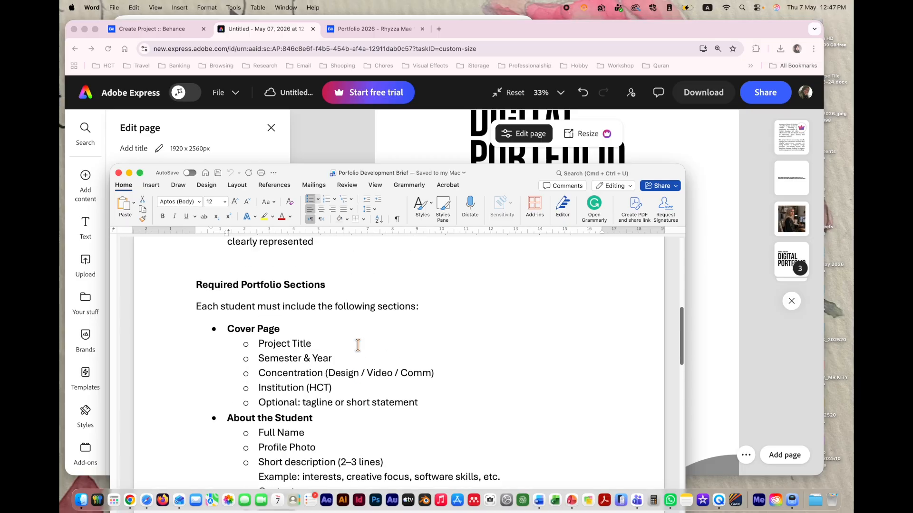
pyautogui.scroll(-2, 352, 328)
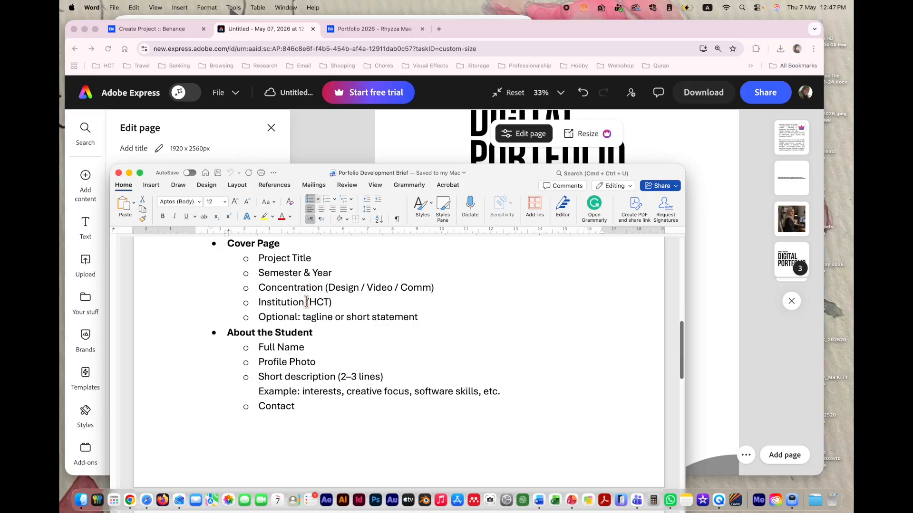
pyautogui.moveTo(307, 302); pyautogui.dragTo(329, 303)
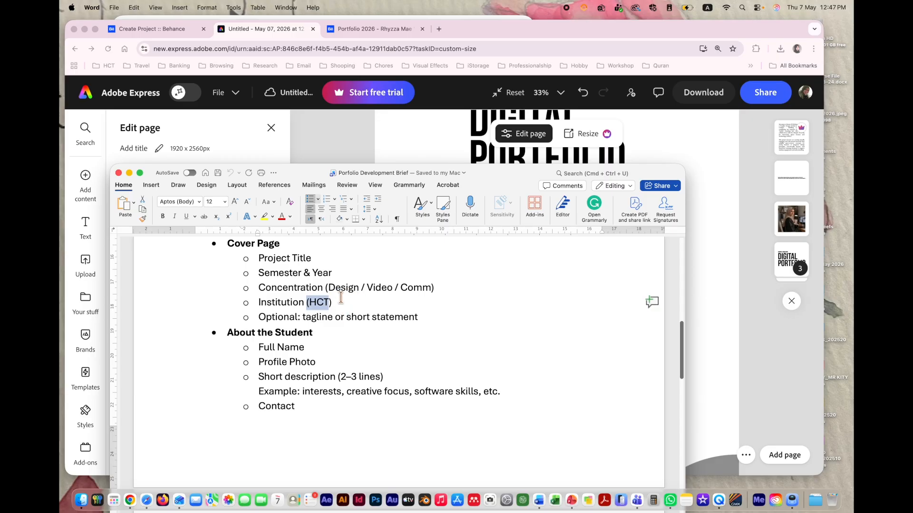
pyautogui.click(732, 234)
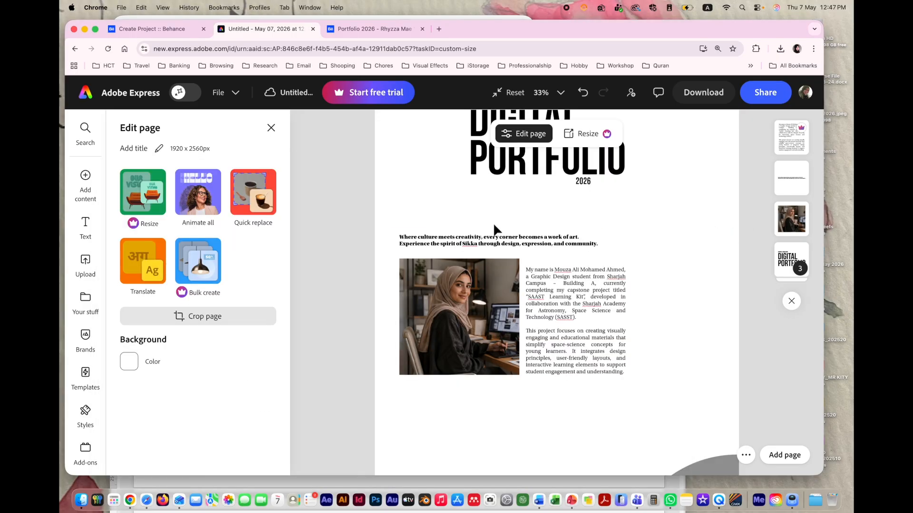
# Step: Add a body text box right of the bio paragraph and paste the student's email address into it
pyautogui.click(85, 224)
pyautogui.click(176, 324)
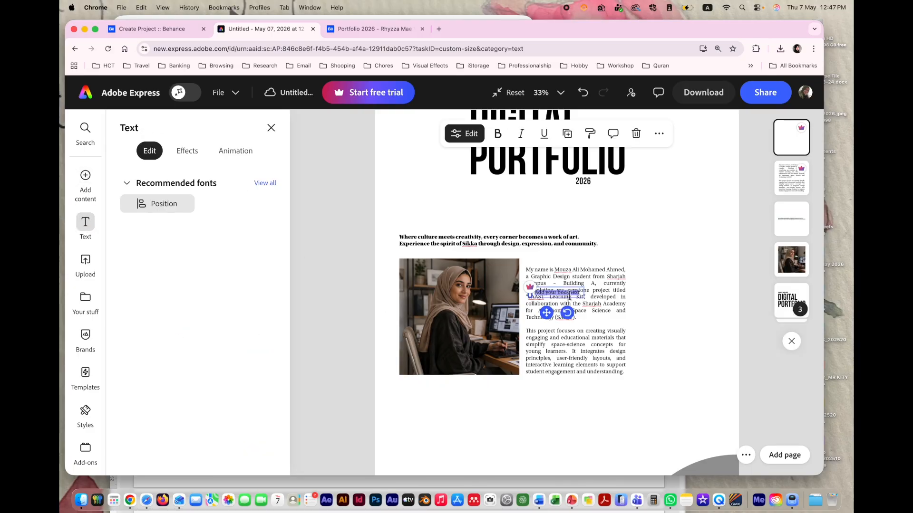
pyautogui.moveTo(547, 313); pyautogui.dragTo(657, 291)
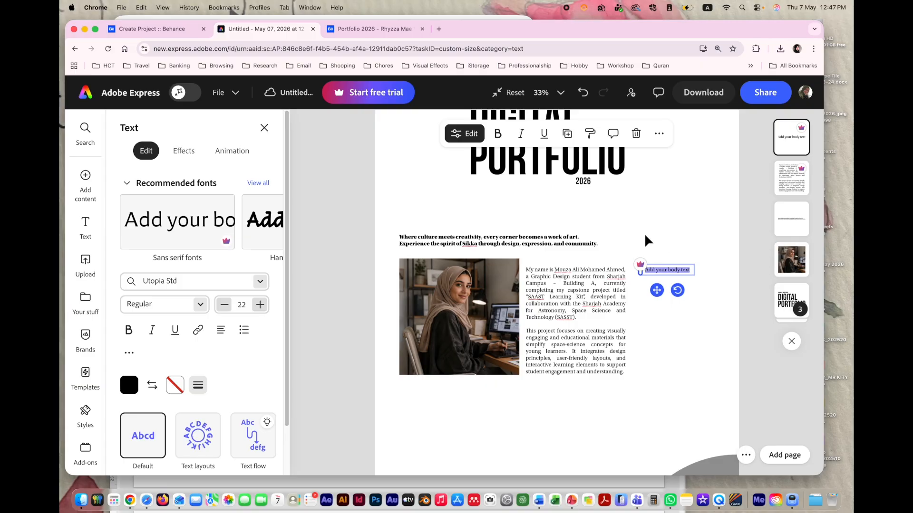
pyautogui.press('super+v')
pyautogui.click(718, 262)
pyautogui.click(679, 280)
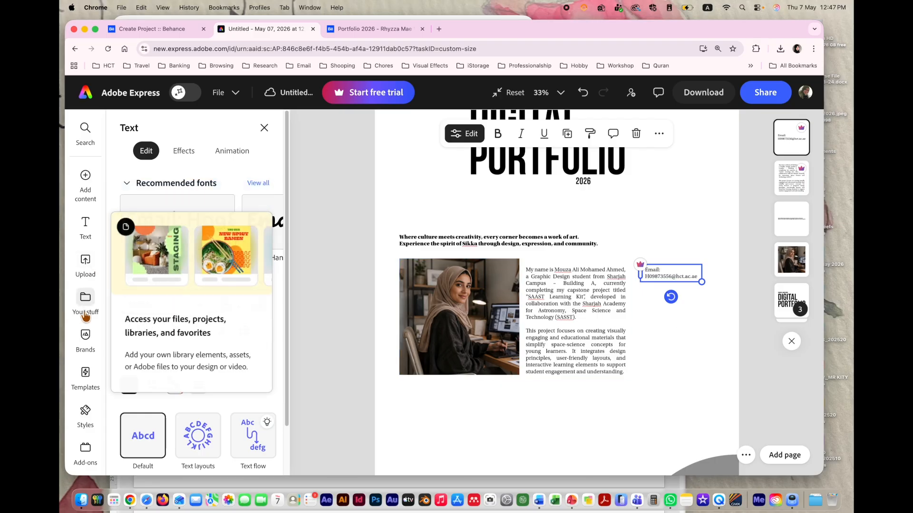
pyautogui.moveTo(85, 210)
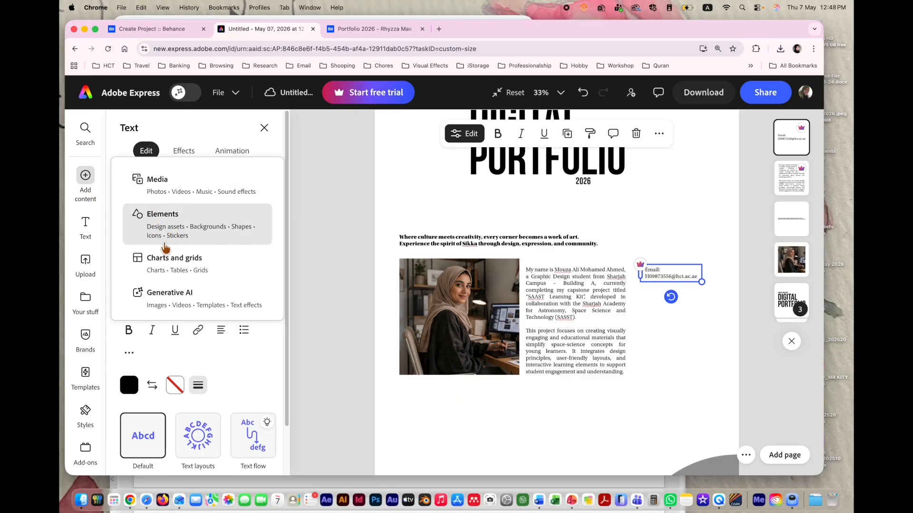
# Step: Place the circled envelope icon from the Technology icons onto the page
pyautogui.click(178, 239)
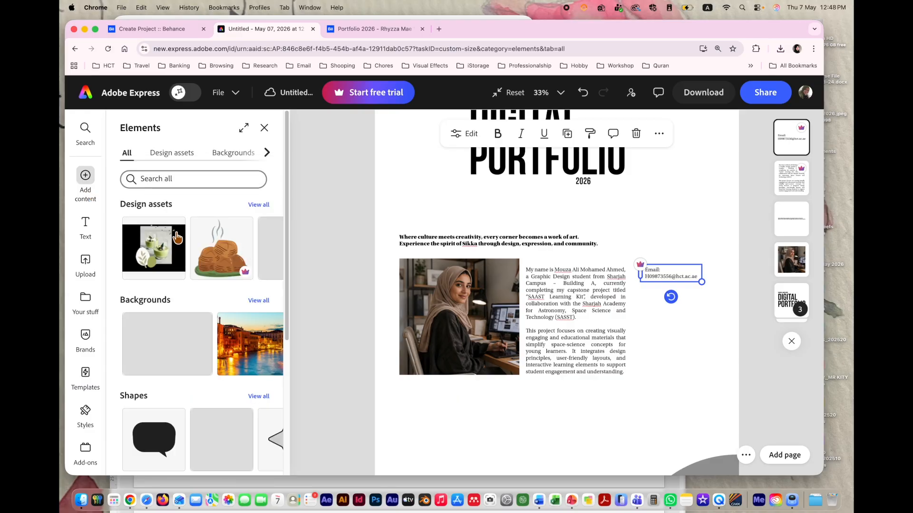
pyautogui.click(267, 153)
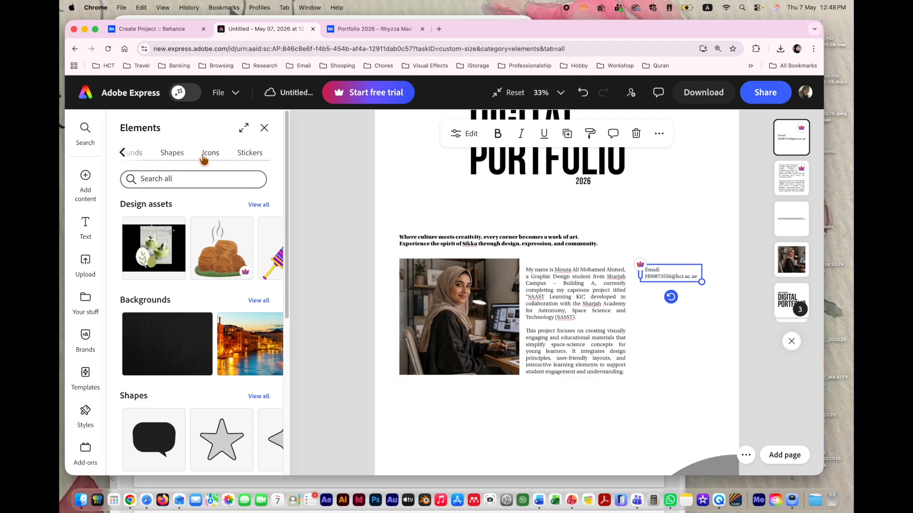
pyautogui.click(203, 156)
pyautogui.scroll(-10, 167, 332)
pyautogui.scroll(-3, 167, 347)
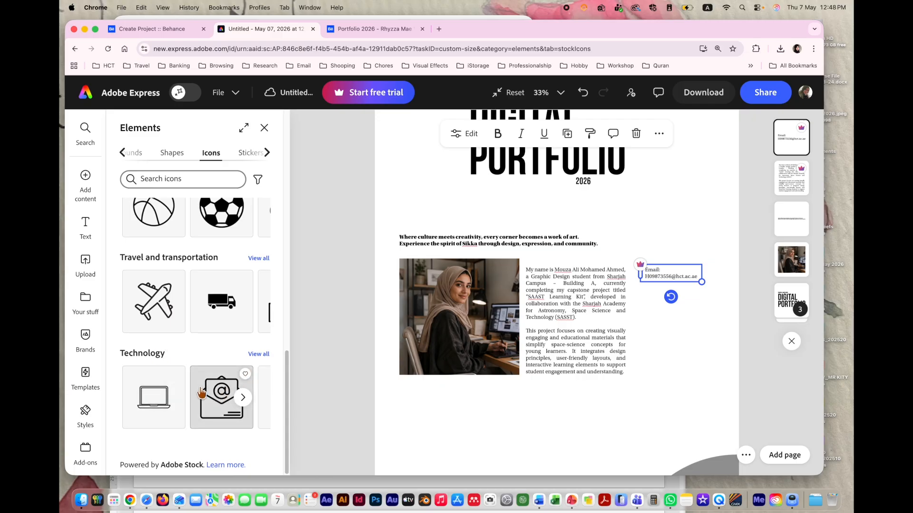
pyautogui.click(258, 354)
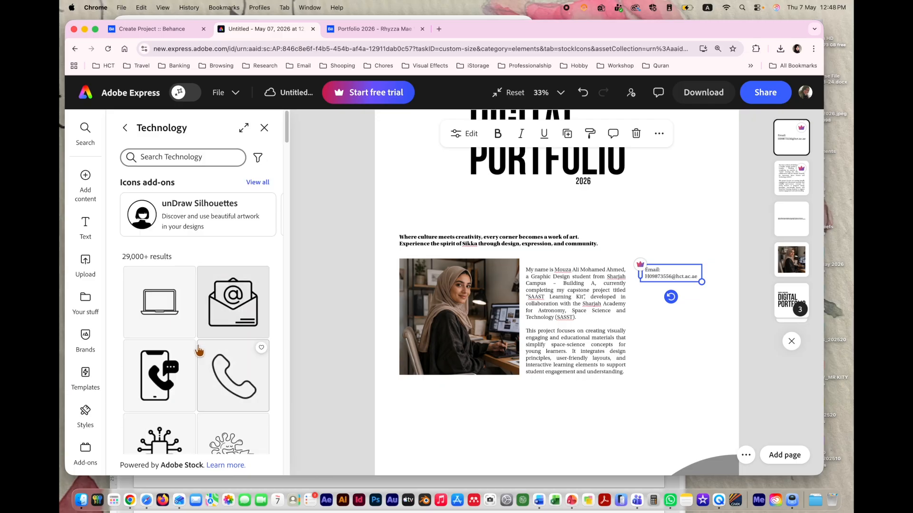
pyautogui.scroll(-3, 199, 354)
pyautogui.scroll(-6, 197, 353)
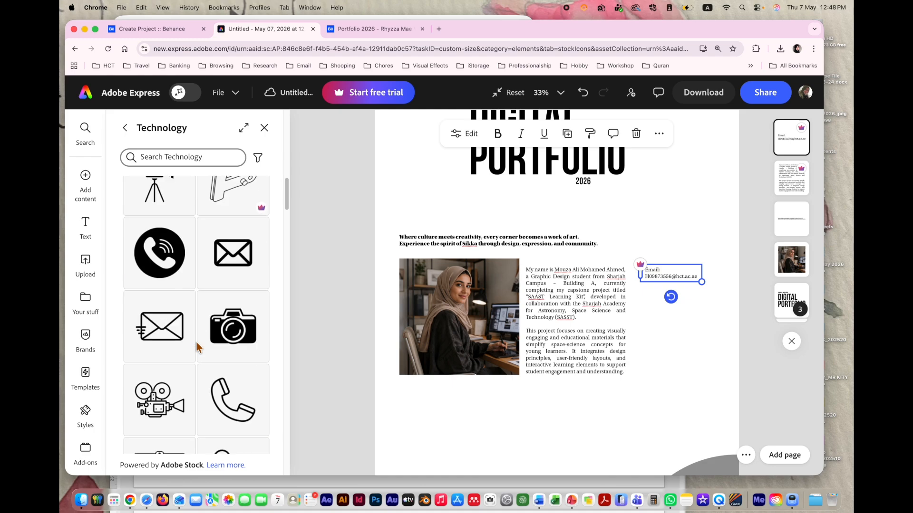
pyautogui.scroll(3, 197, 347)
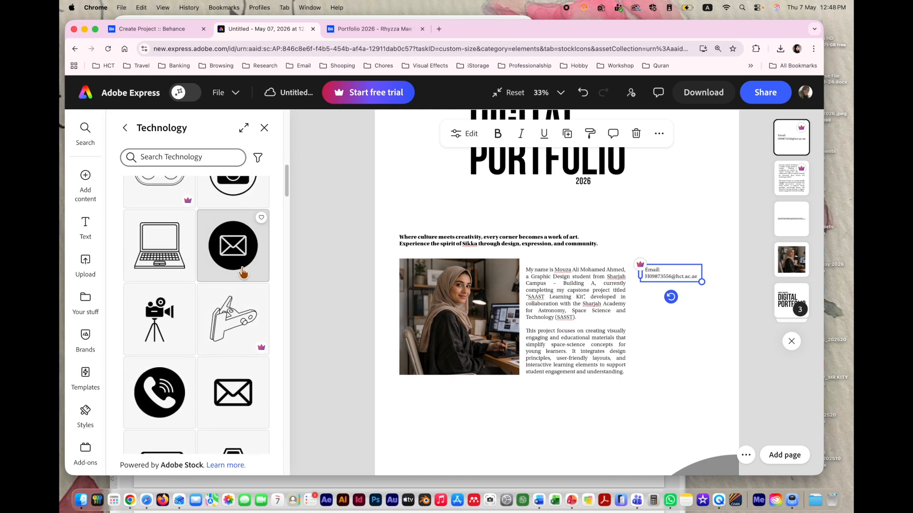
pyautogui.moveTo(241, 255); pyautogui.dragTo(591, 266)
pyautogui.click(584, 287)
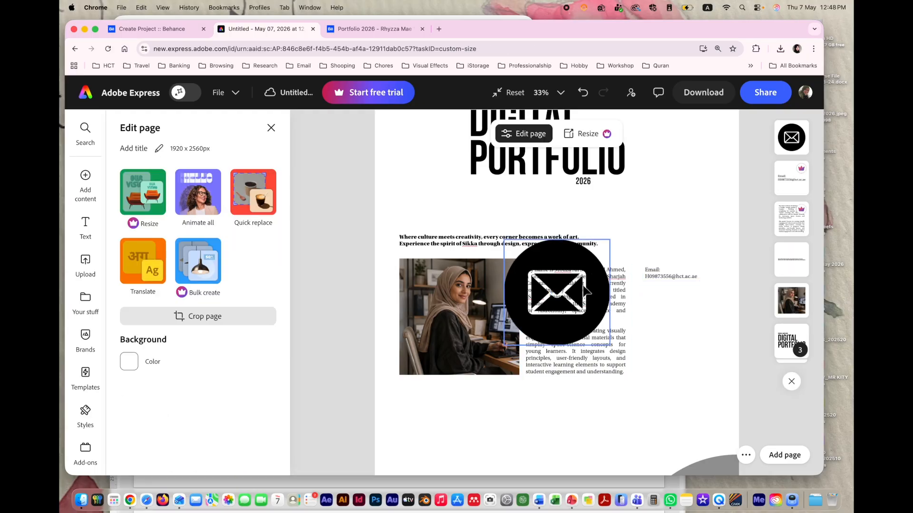
# Step: Shrink the envelope icon, move it beside the Email text, and fill it red
pyautogui.moveTo(610, 239); pyautogui.dragTo(558, 289)
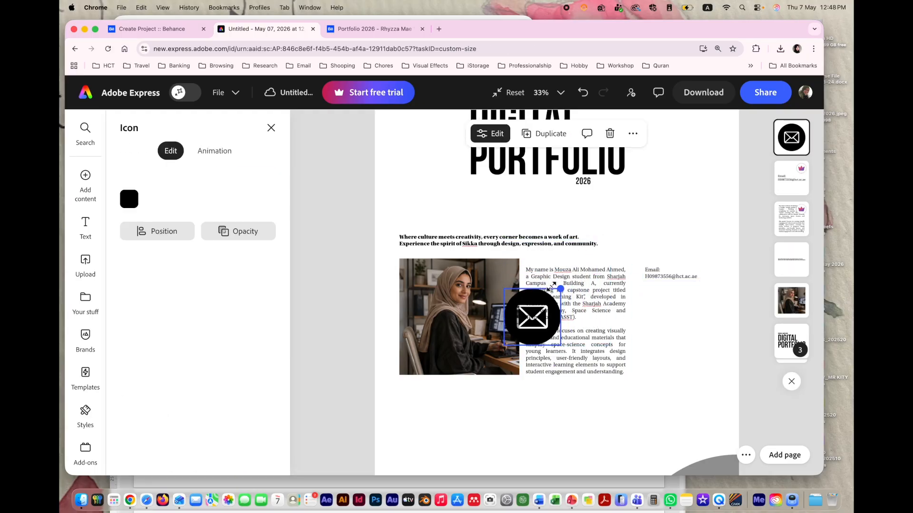
pyautogui.moveTo(531, 320); pyautogui.dragTo(635, 278)
pyautogui.press('super+1')
pyautogui.click(597, 289)
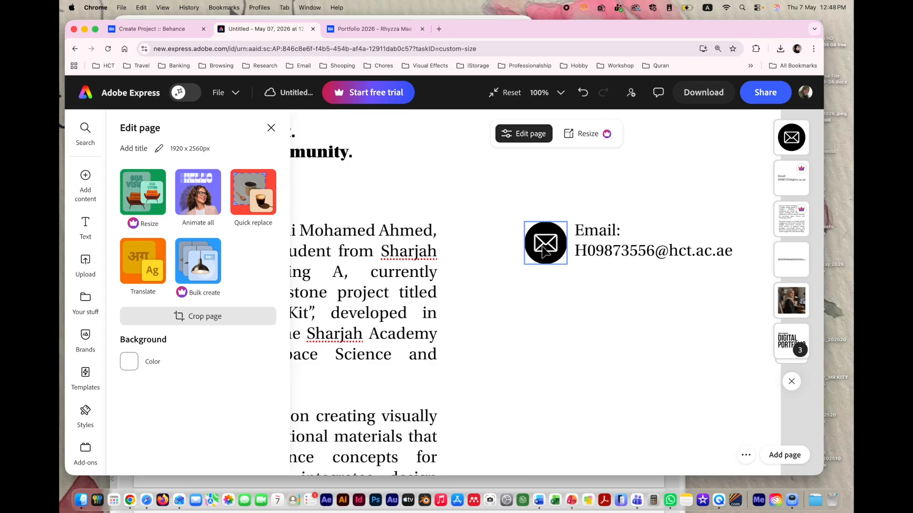
pyautogui.click(546, 260)
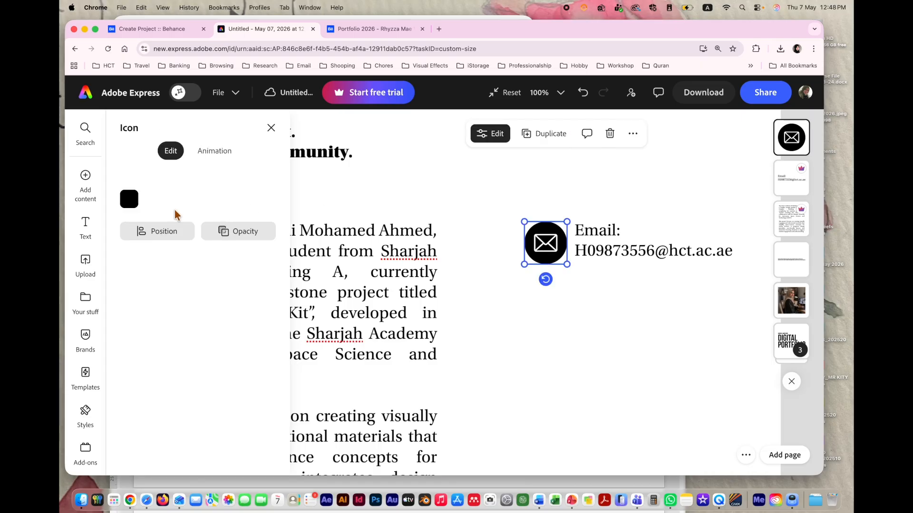
pyautogui.click(129, 199)
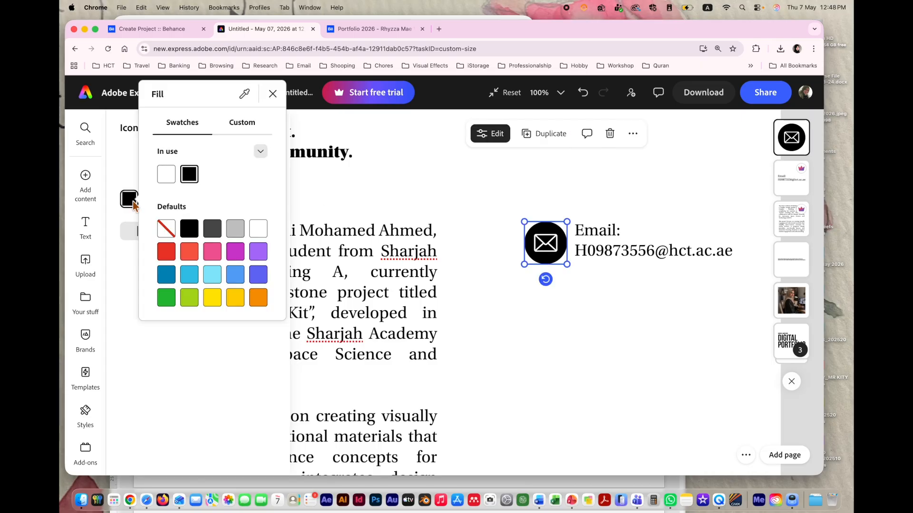
pyautogui.click(166, 251)
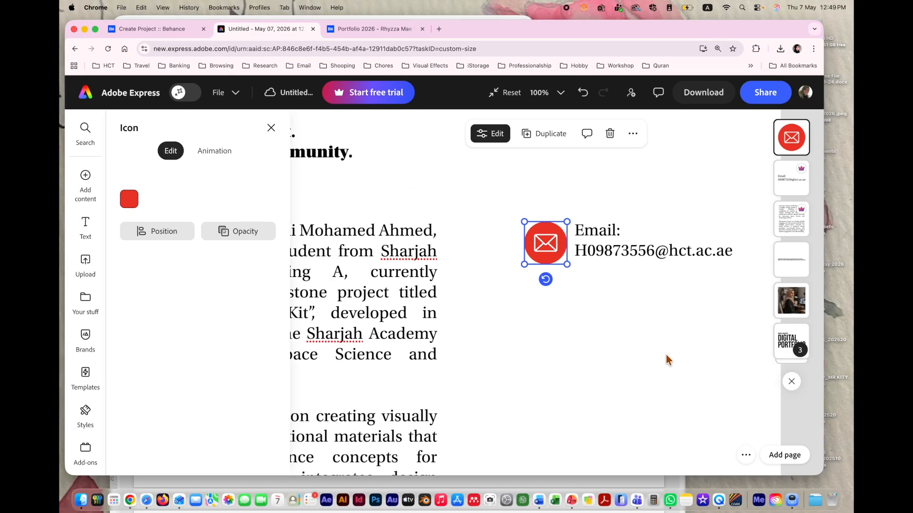
pyautogui.scroll(-10, 668, 360)
# Step: Group the envelope icon with the email text, then select the lower headline text box
pyautogui.click(691, 260)
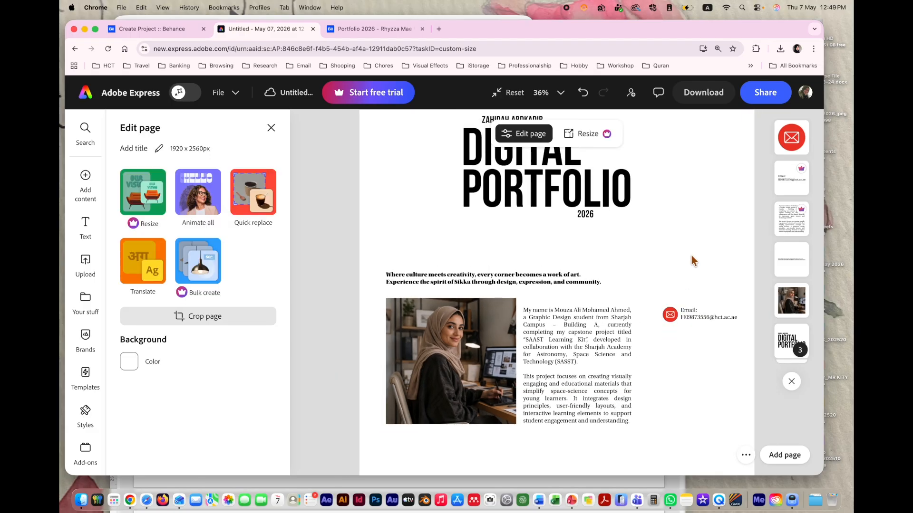
pyautogui.moveTo(657, 272); pyautogui.dragTo(725, 343)
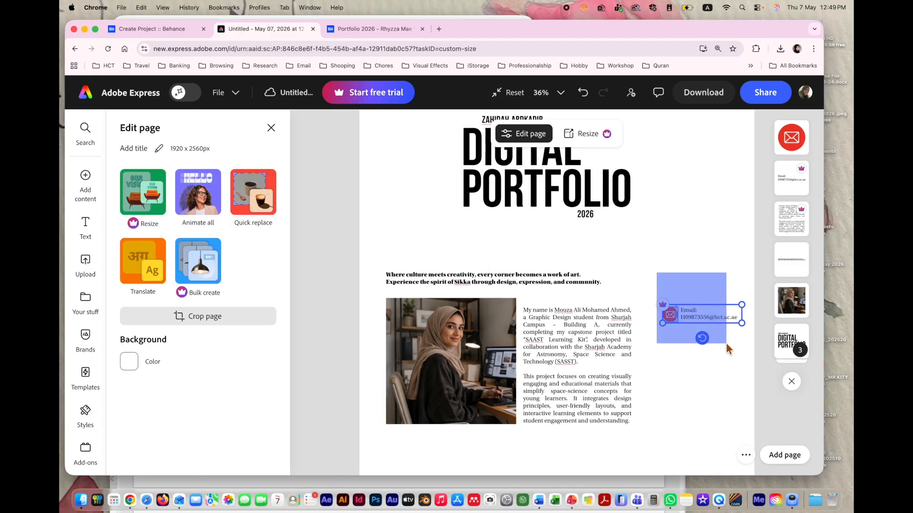
pyautogui.rightClick(703, 318)
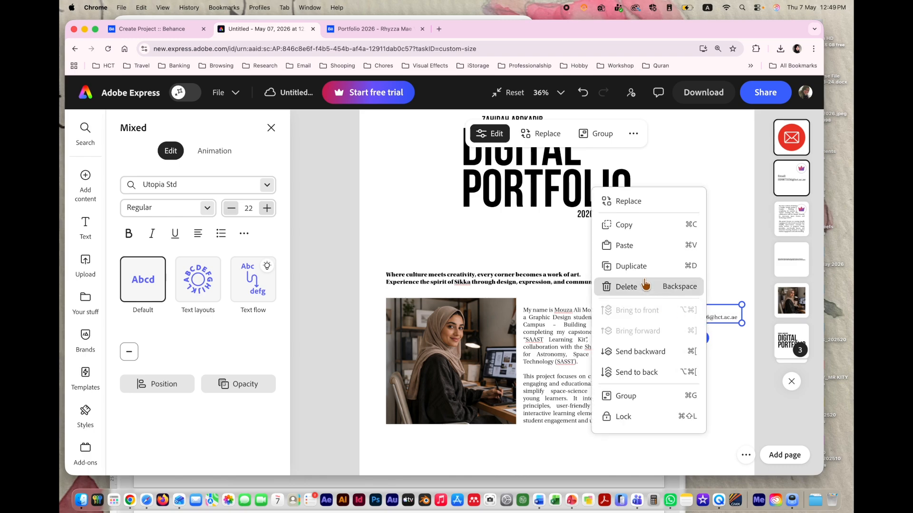
pyautogui.click(627, 396)
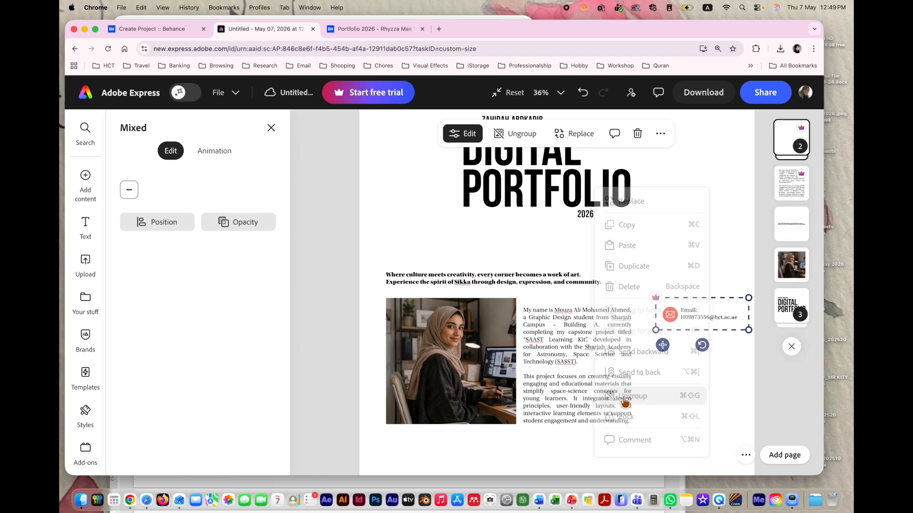
pyautogui.click(723, 388)
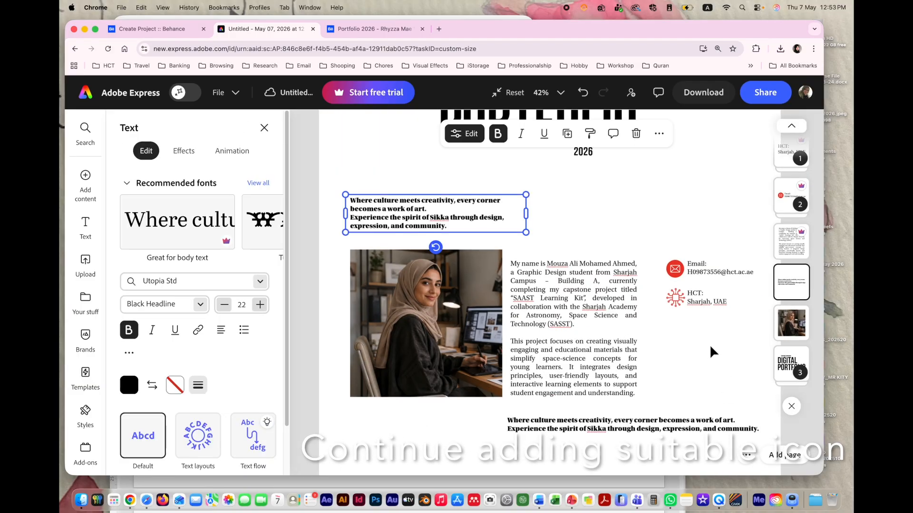
pyautogui.scroll(-2, 675, 370)
pyautogui.click(643, 387)
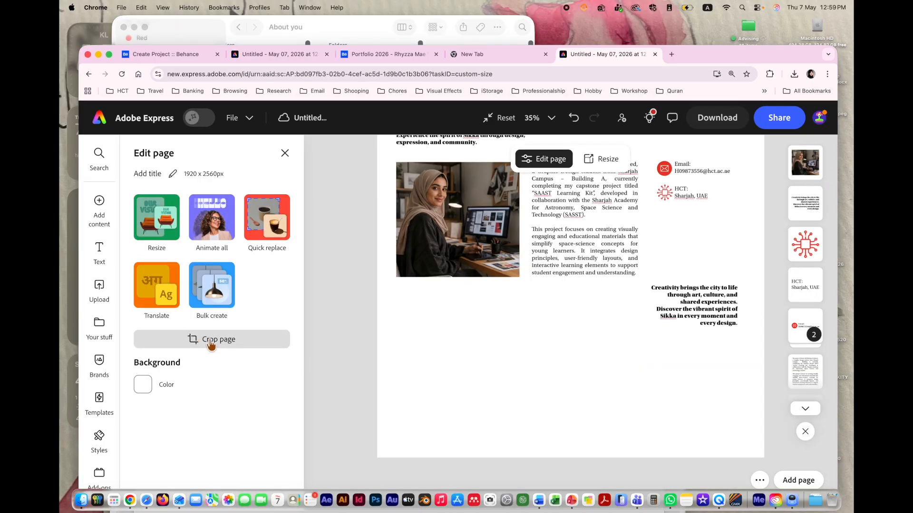
# Step: Crop away the empty page bottom with width 1920, leaving a 1920 x 2014 px page
pyautogui.click(193, 339)
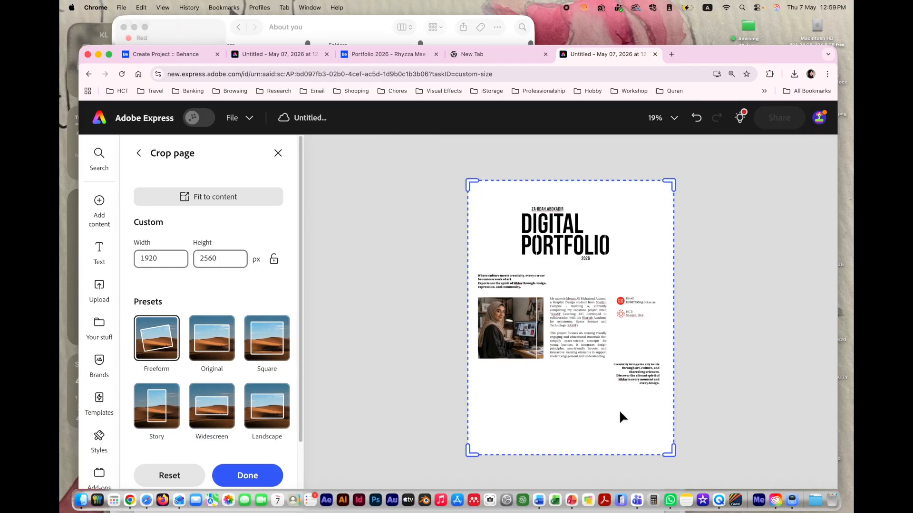
pyautogui.moveTo(668, 451); pyautogui.dragTo(667, 400)
pyautogui.moveTo(666, 397); pyautogui.dragTo(666, 393)
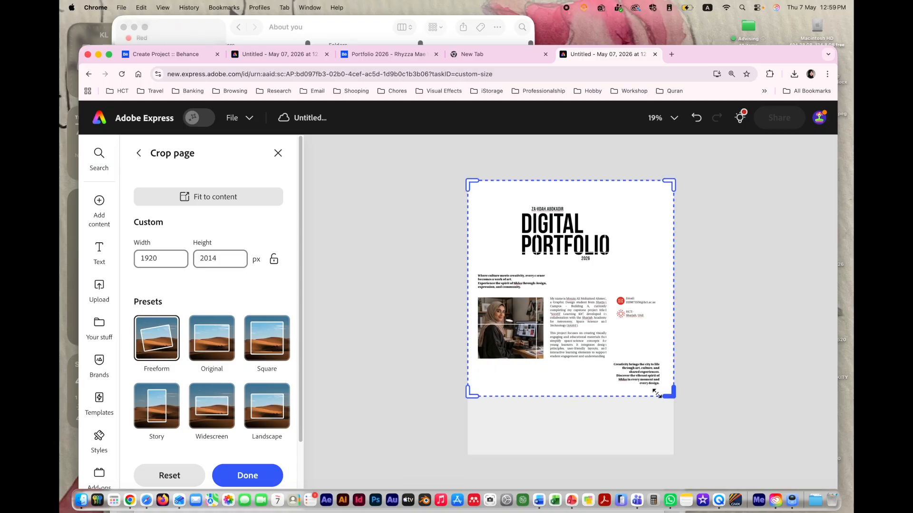
pyautogui.click(164, 260)
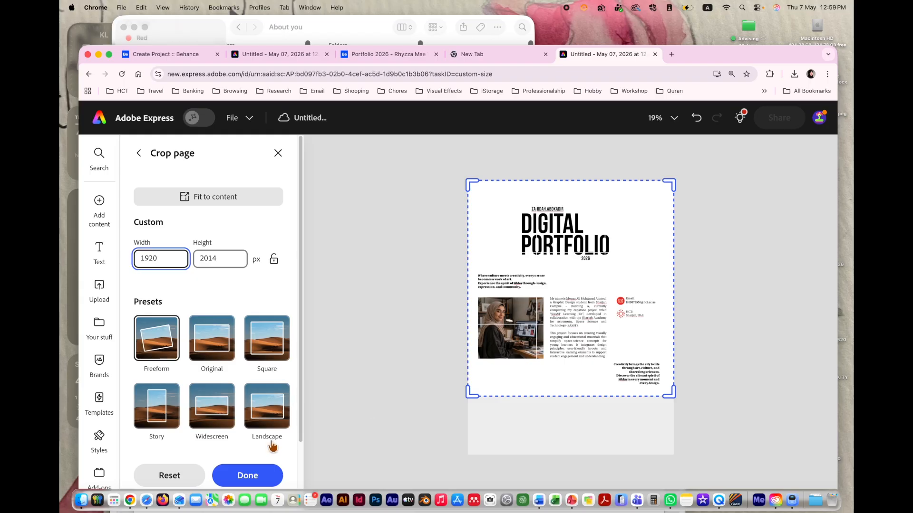
pyautogui.click(254, 476)
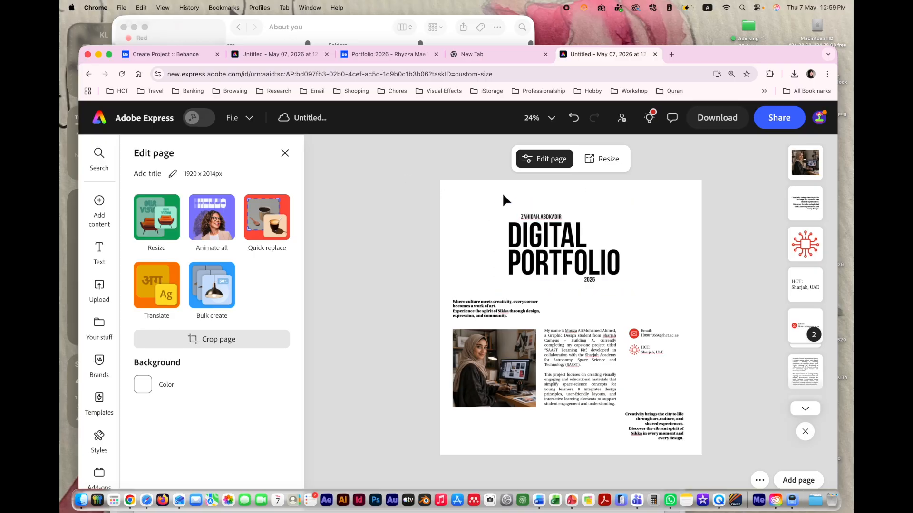
# Step: Nudge the DIGITAL PORTFOLIO title group slightly upward
pyautogui.click(551, 226)
pyautogui.moveTo(552, 226); pyautogui.dragTo(553, 214)
pyautogui.click(715, 255)
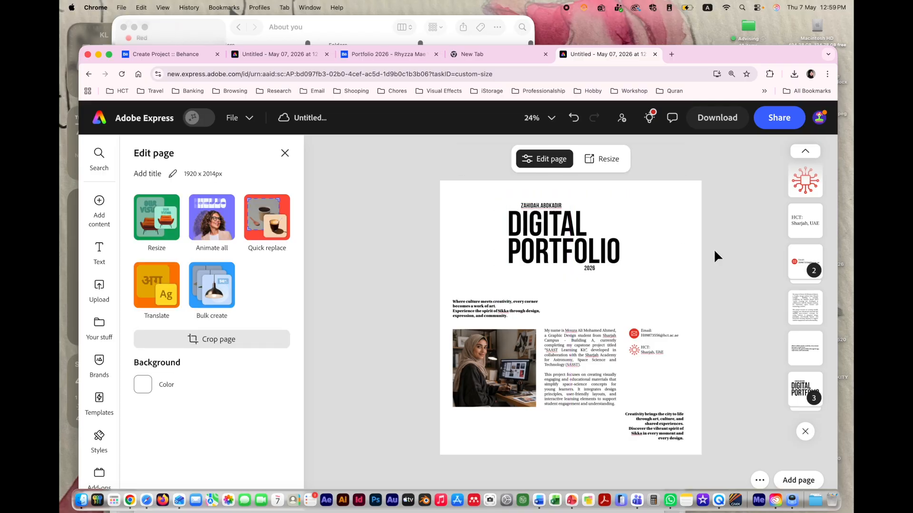
# Step: Download the page as PNG 'section 1.png' and return to the Behance project editor
pyautogui.click(714, 126)
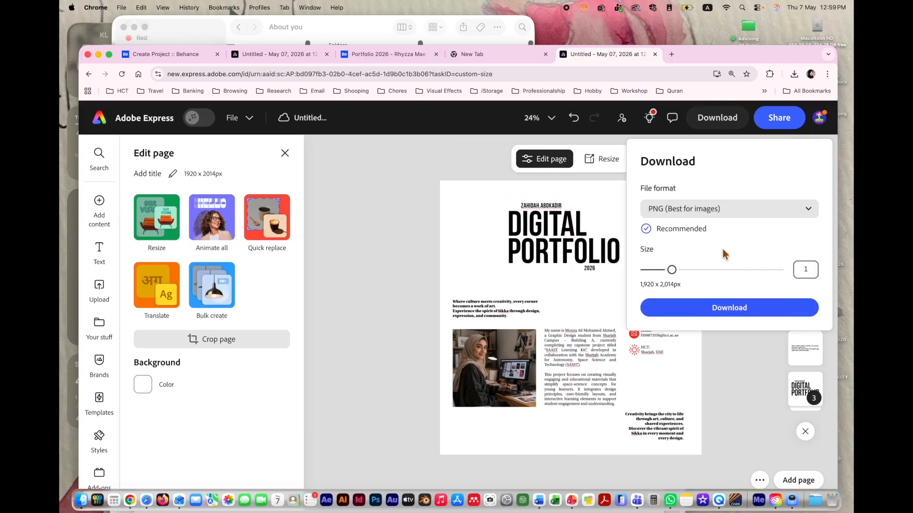
pyautogui.click(727, 309)
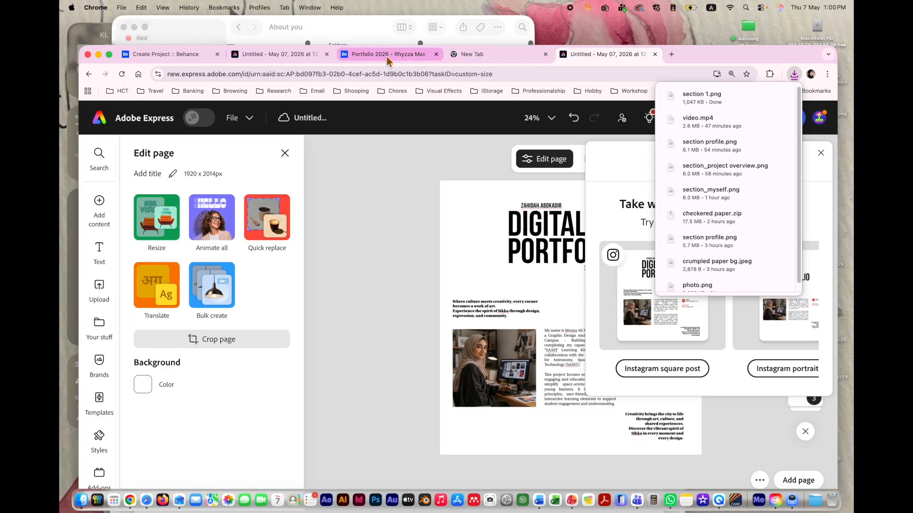
pyautogui.click(303, 55)
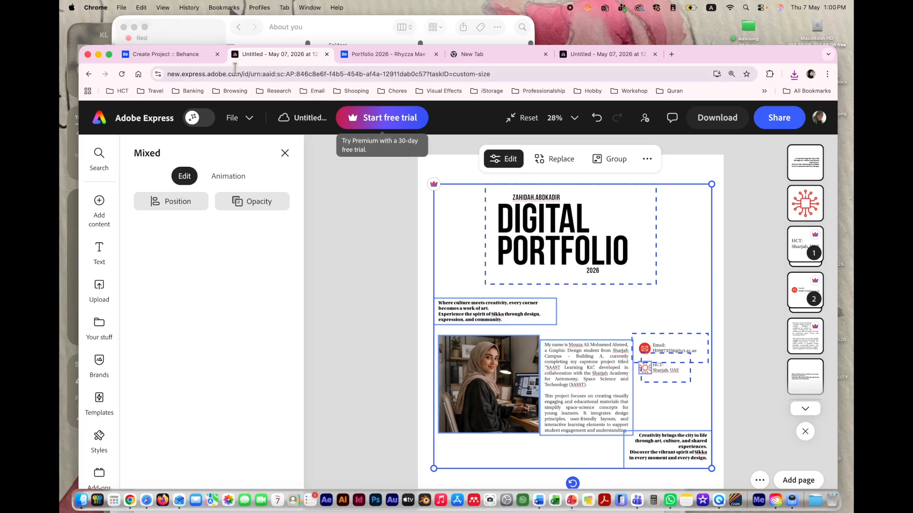
pyautogui.click(187, 56)
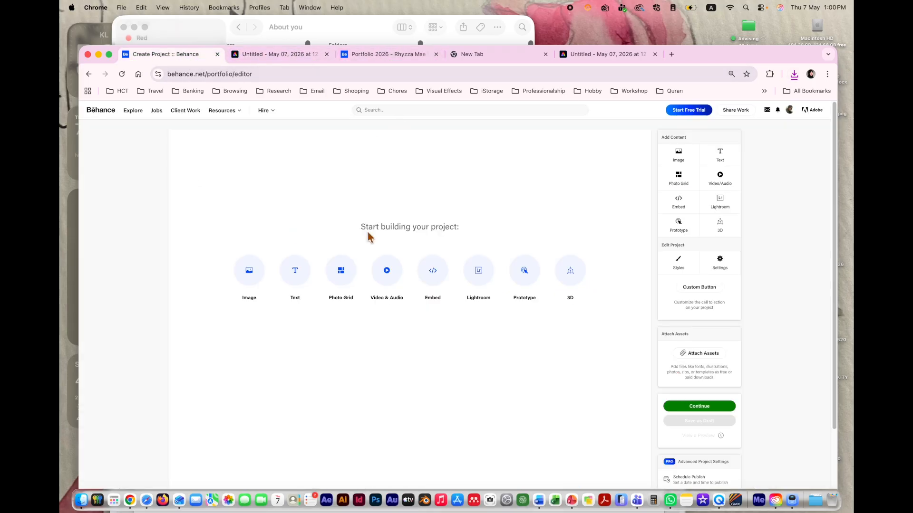
# Step: Upload section 1.png from the behance folder as the project's first image and review it
pyautogui.click(248, 271)
pyautogui.click(545, 182)
pyautogui.click(545, 182)
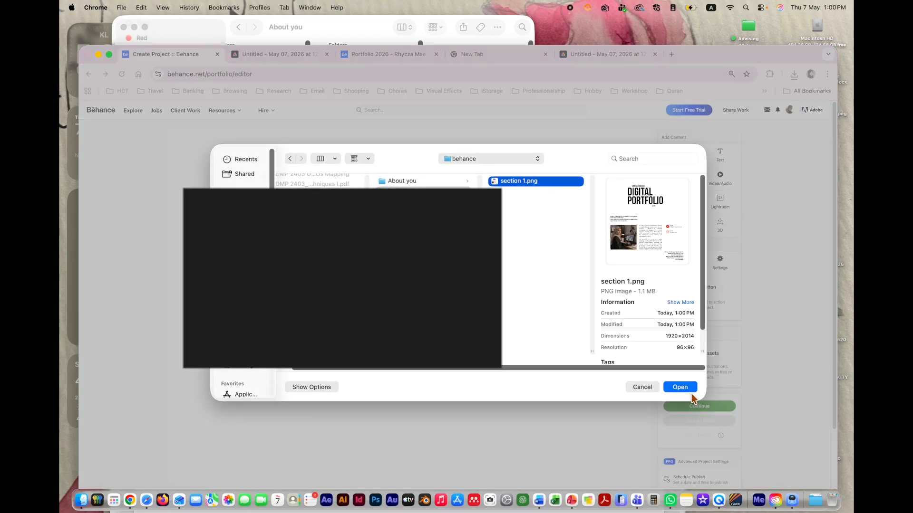
pyautogui.click(688, 386)
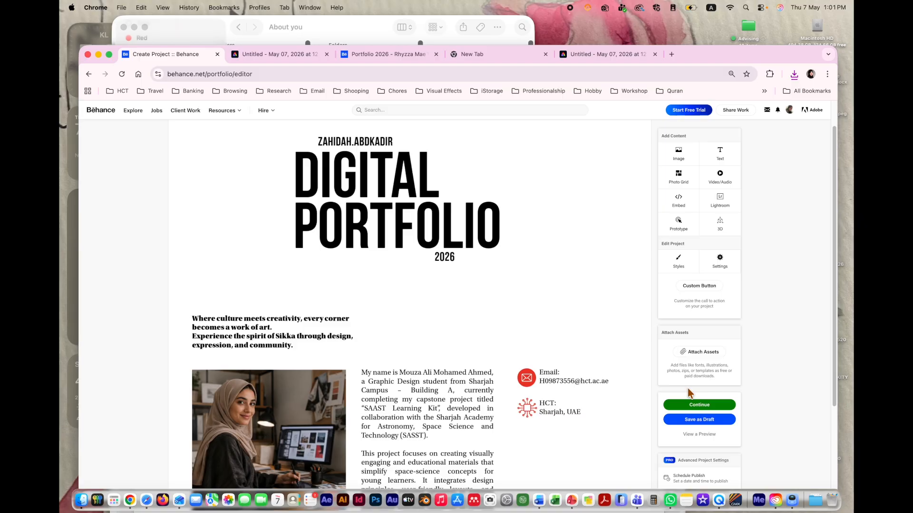
pyautogui.scroll(-5, 530, 364)
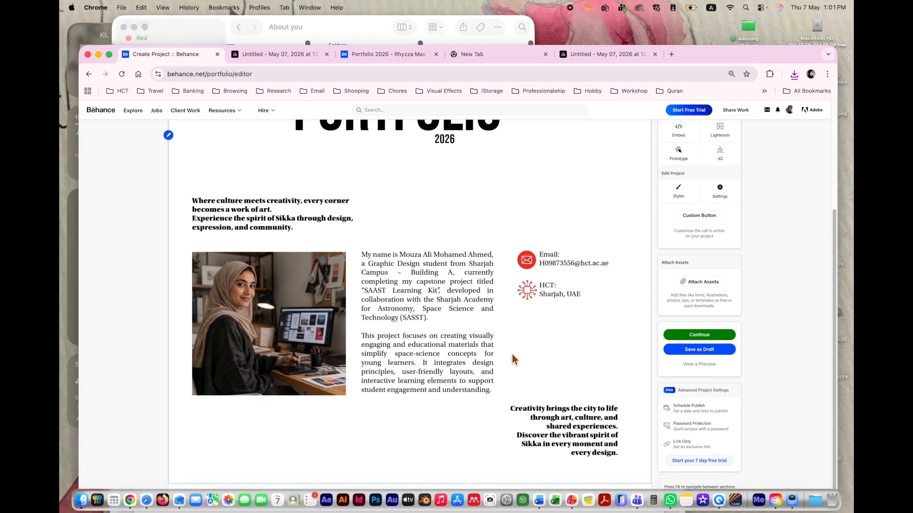
pyautogui.scroll(-1, 380, 428)
pyautogui.scroll(-1, 309, 442)
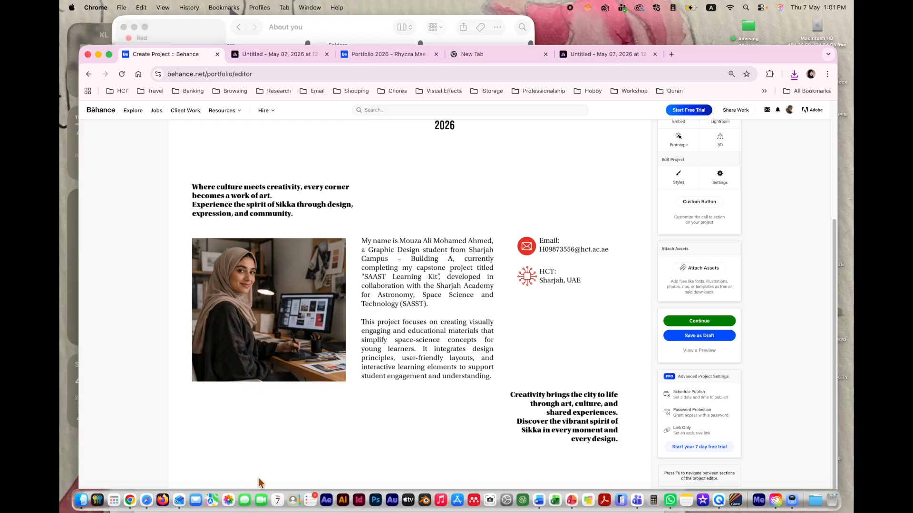
pyautogui.moveTo(258, 486)
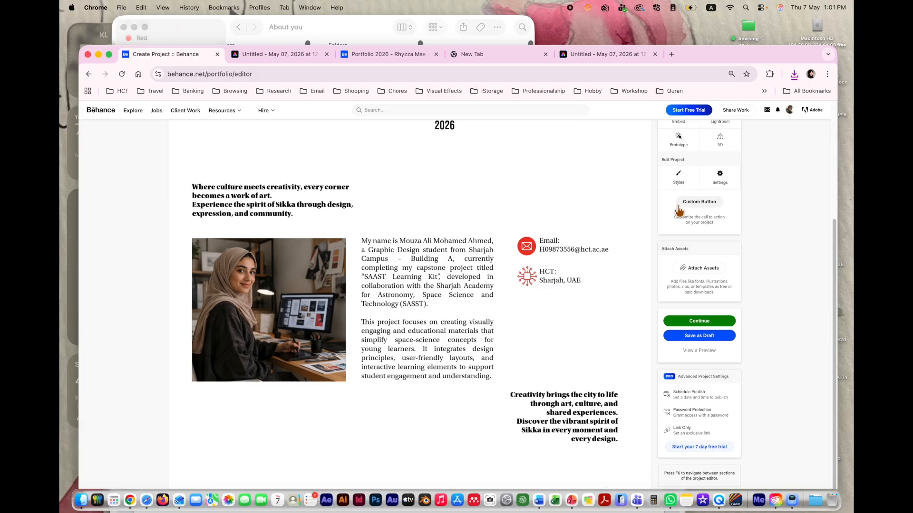
pyautogui.scroll(5, 720, 209)
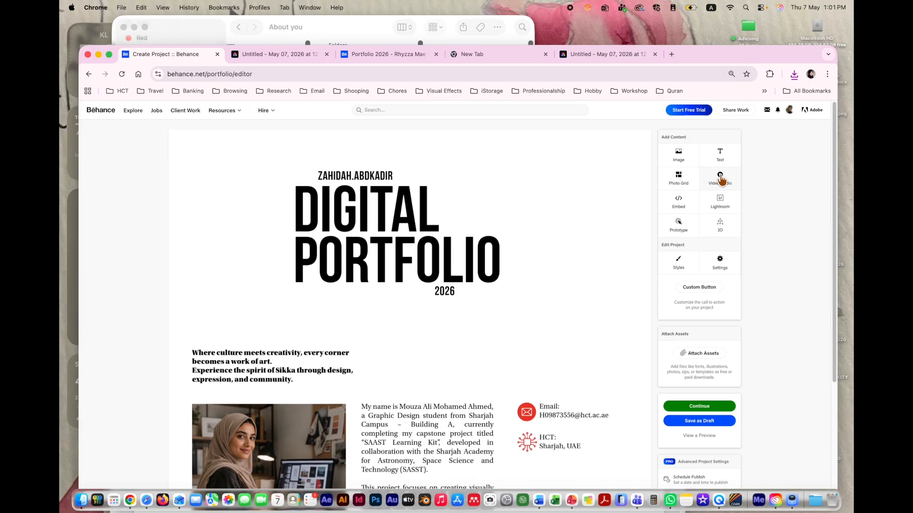
# Step: Upload Animated Instagram post.mp4 from Campaign Visual Assets as a video below the portfolio image
pyautogui.click(720, 176)
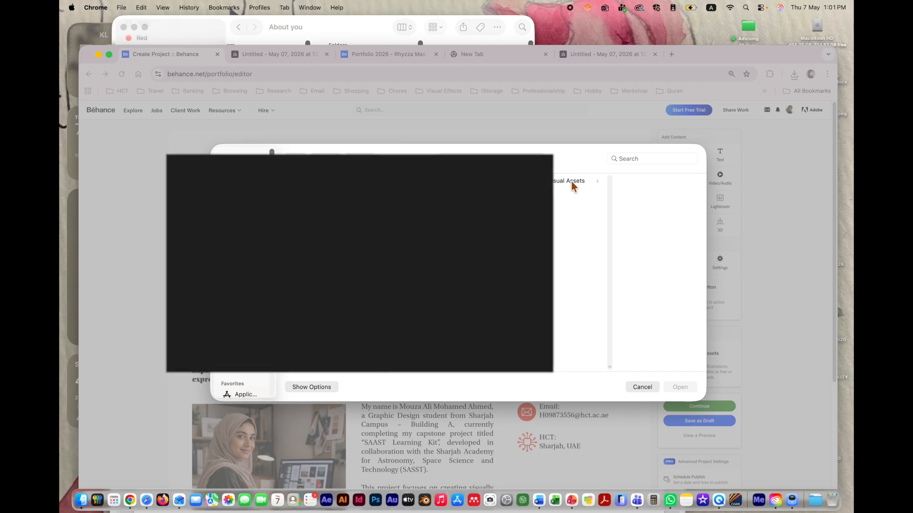
pyautogui.click(573, 185)
pyautogui.click(656, 183)
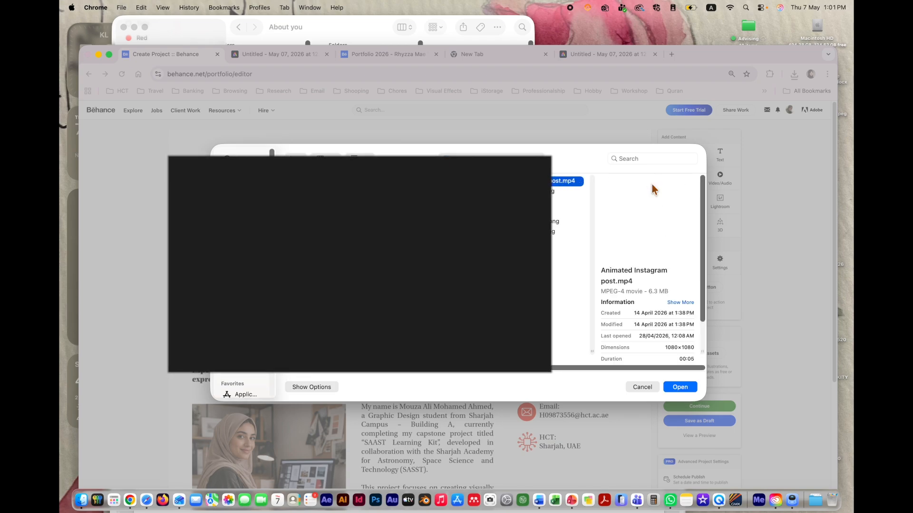
pyautogui.click(678, 387)
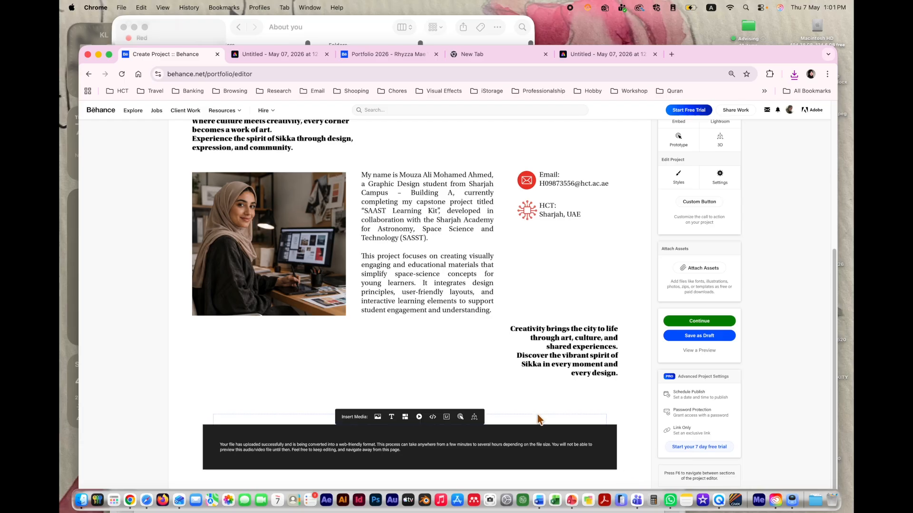
pyautogui.moveTo(454, 483)
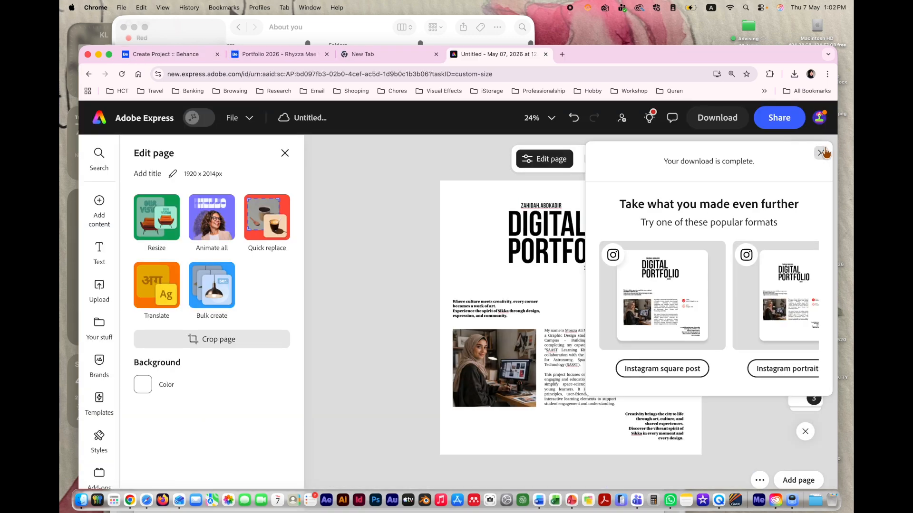
# Step: Dismiss the download notice and add a second same-size 1920 x 2014 px page
pyautogui.click(823, 153)
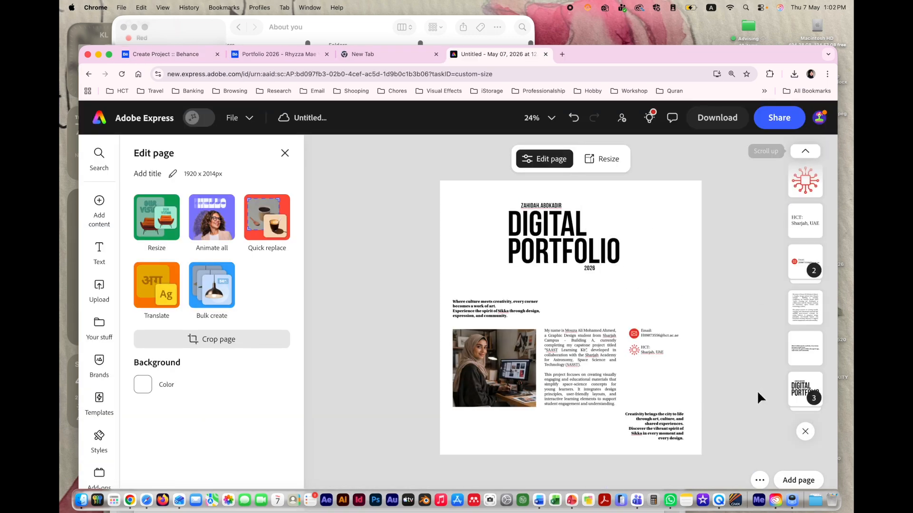
pyautogui.click(797, 480)
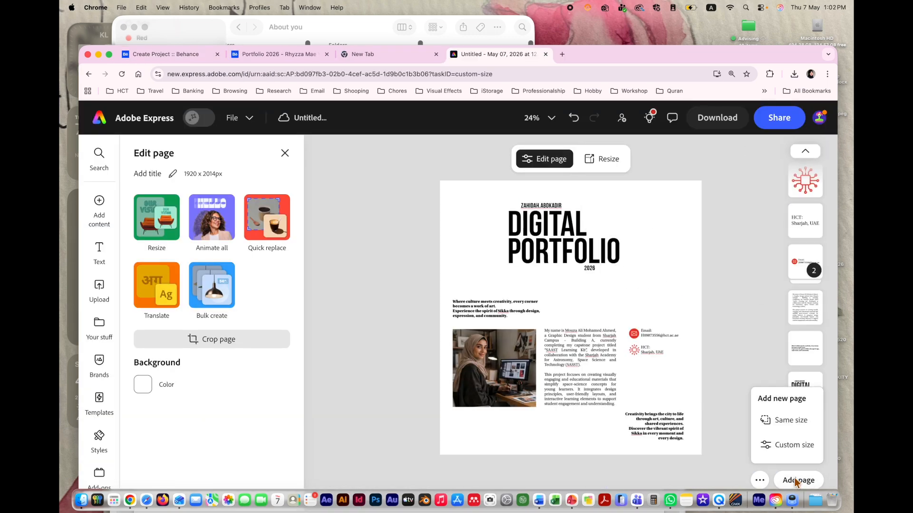
pyautogui.click(788, 430)
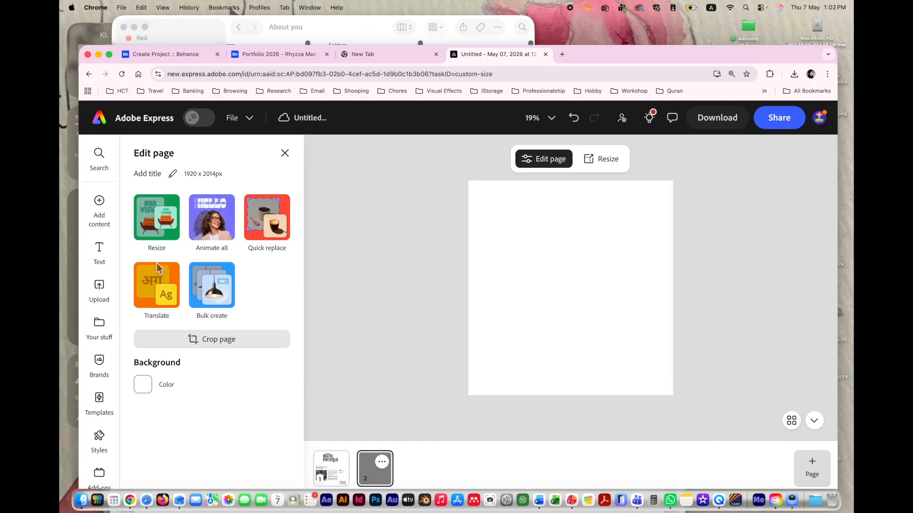
# Step: Drag Mockups.jpeg from Finder's Campaign Visual Assets folder onto page 2
pyautogui.click(81, 499)
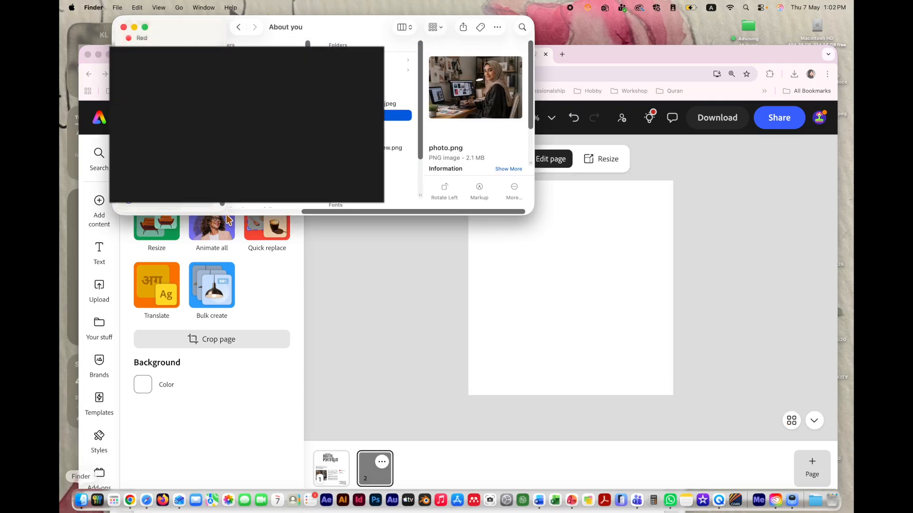
pyautogui.hscroll(-2, 305, 114)
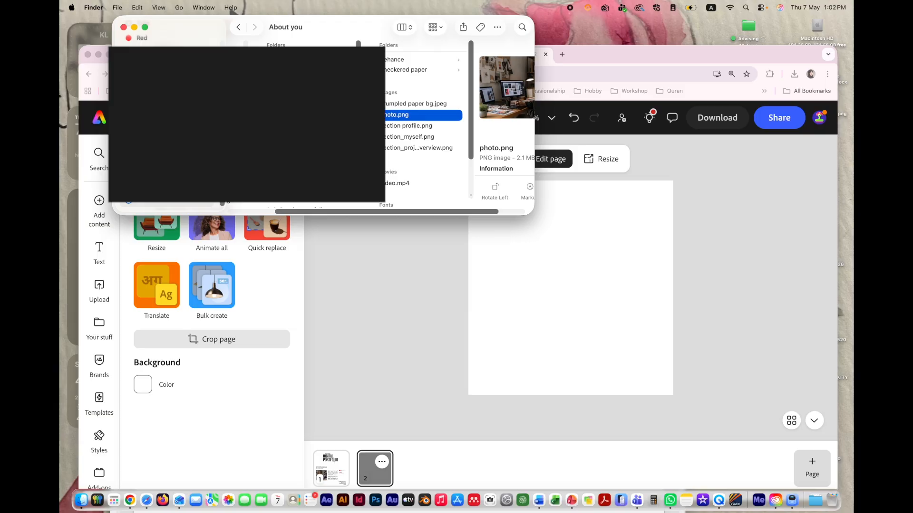
pyautogui.click(304, 91)
pyautogui.click(419, 62)
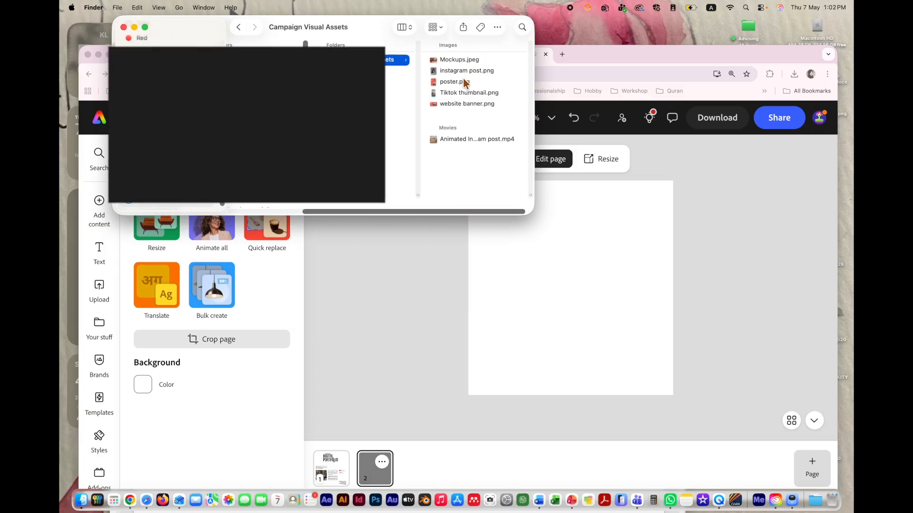
pyautogui.click(472, 59)
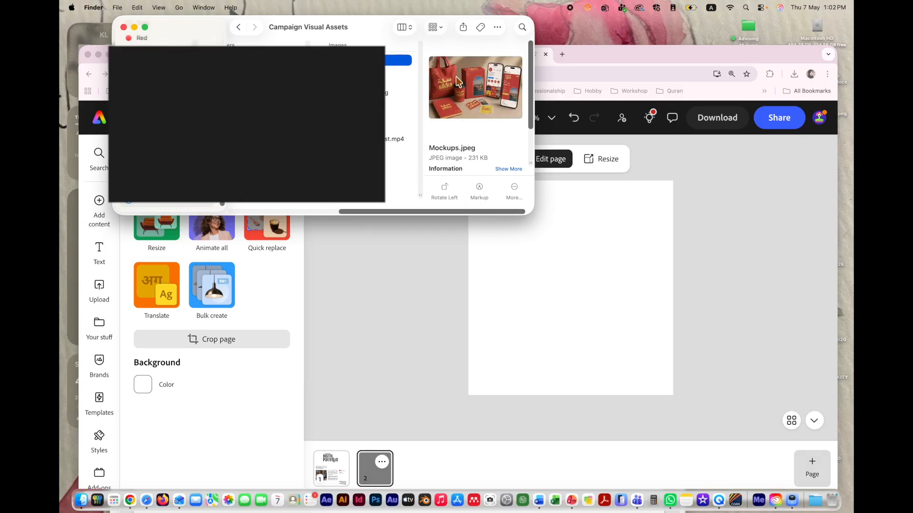
pyautogui.moveTo(472, 66); pyautogui.dragTo(536, 252)
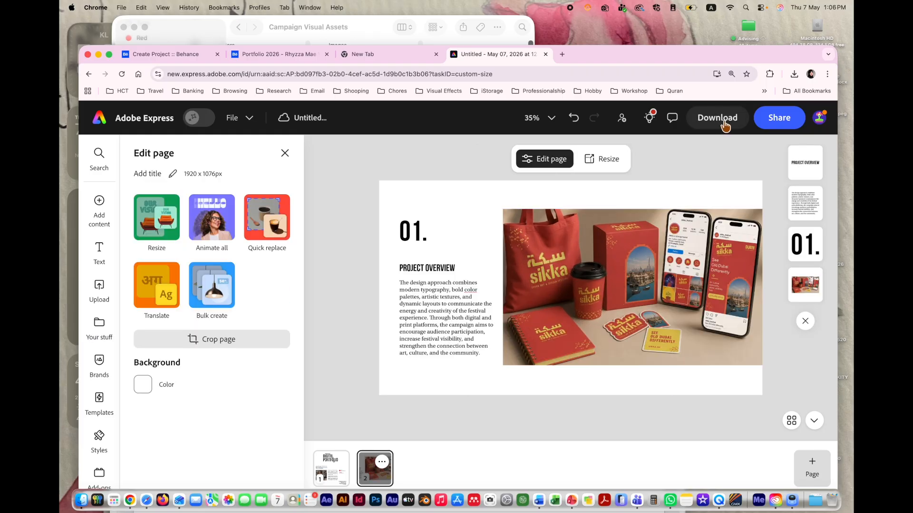
# Step: Download the Project Overview page as a PNG and save it as 'section 2'
pyautogui.click(720, 120)
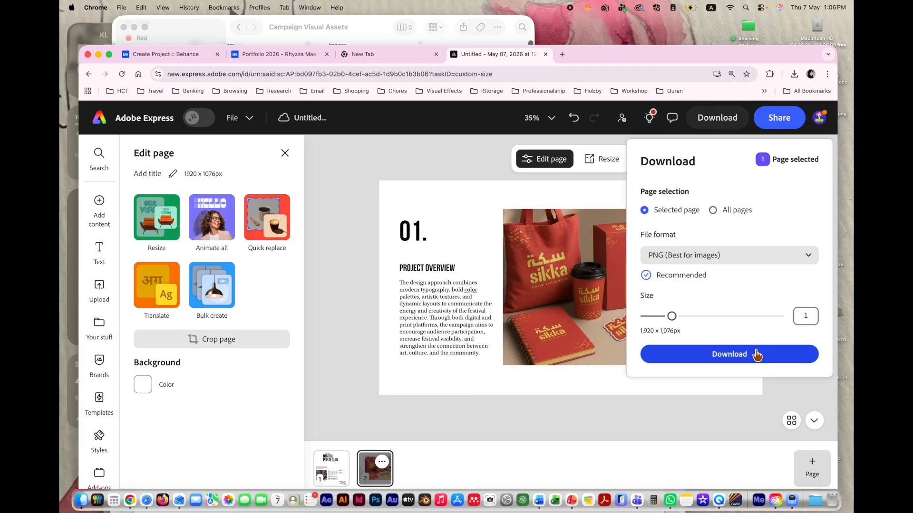
pyautogui.click(754, 355)
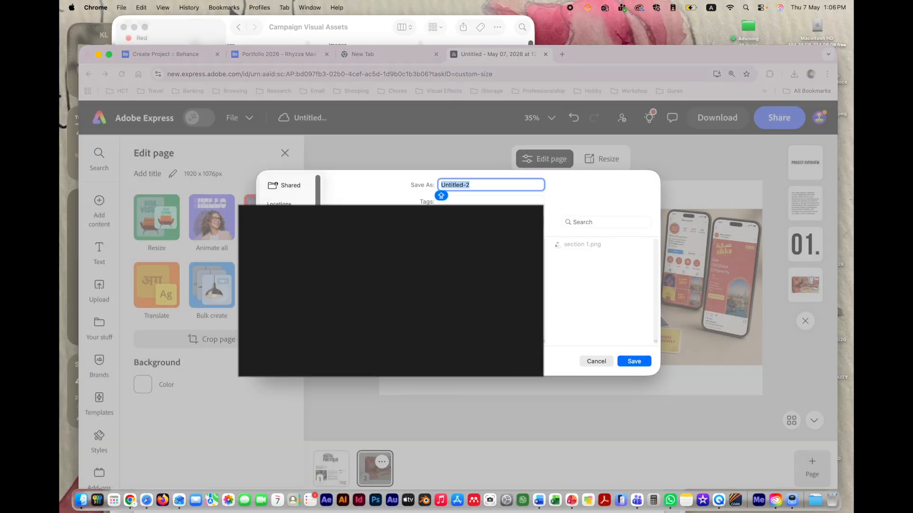
pyautogui.write('SECTION2')
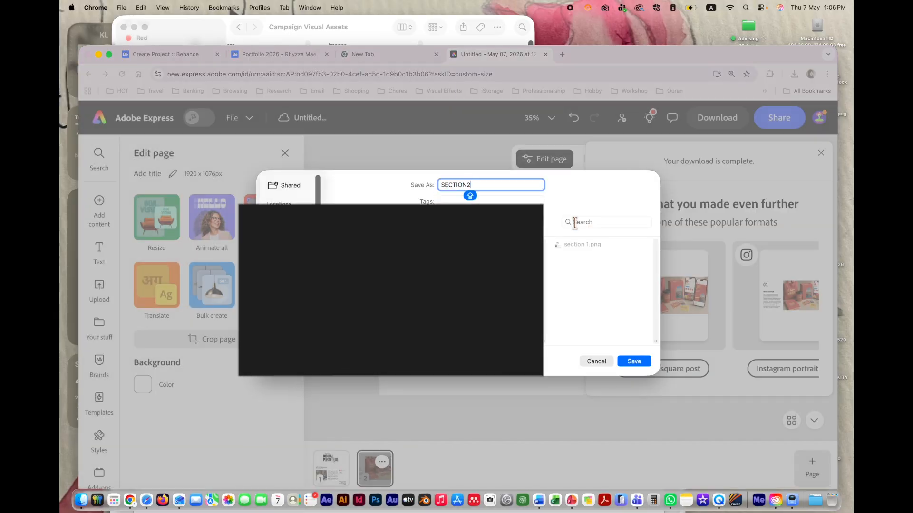
pyautogui.press('super+a')
pyautogui.press('capslock')
pyautogui.write('section 2')
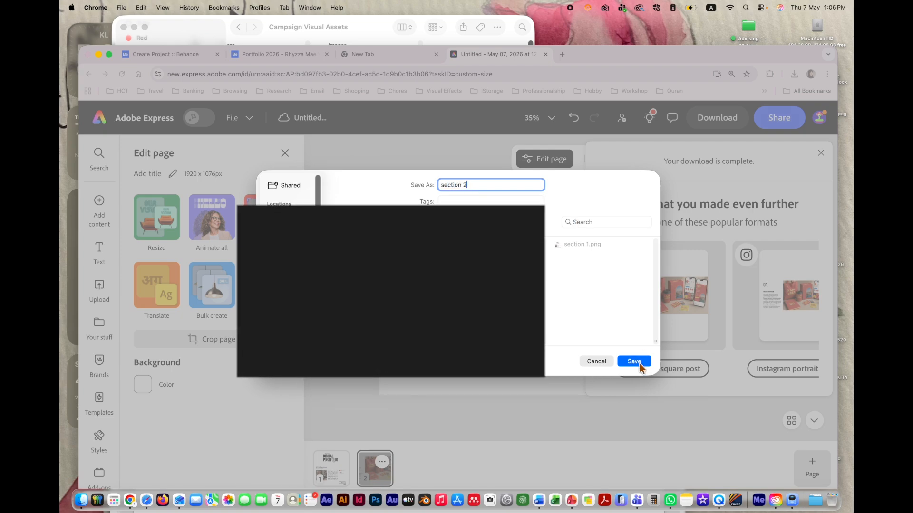
pyautogui.click(639, 362)
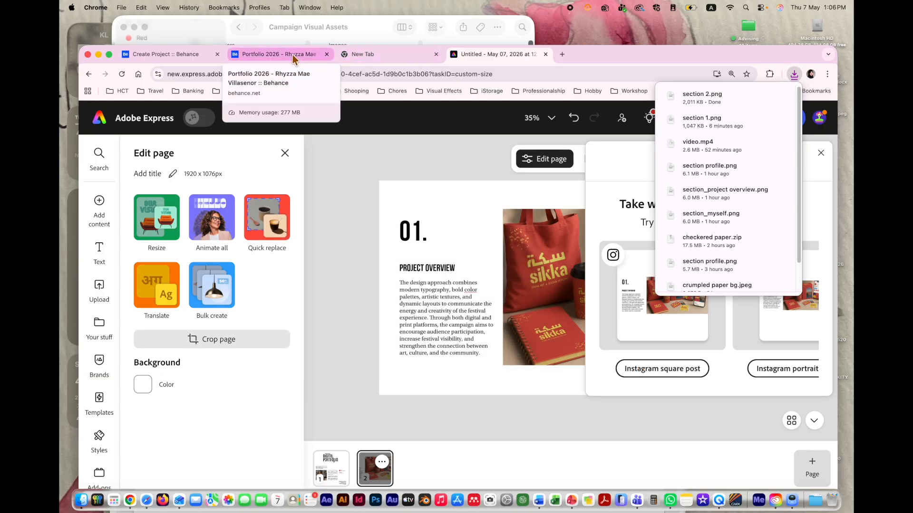
# Step: Add section 2.png to the Behance project as a new image below the converting video
pyautogui.click(200, 57)
pyautogui.moveTo(524, 464)
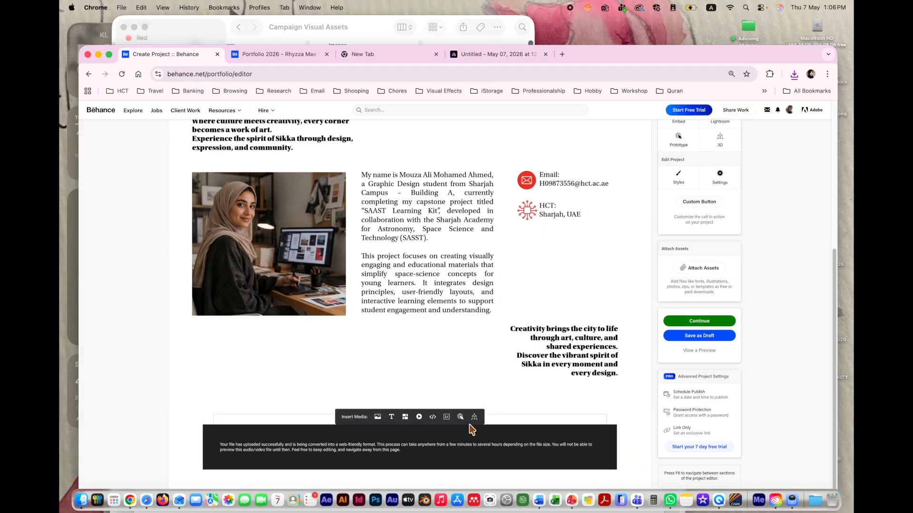
pyautogui.moveTo(426, 489)
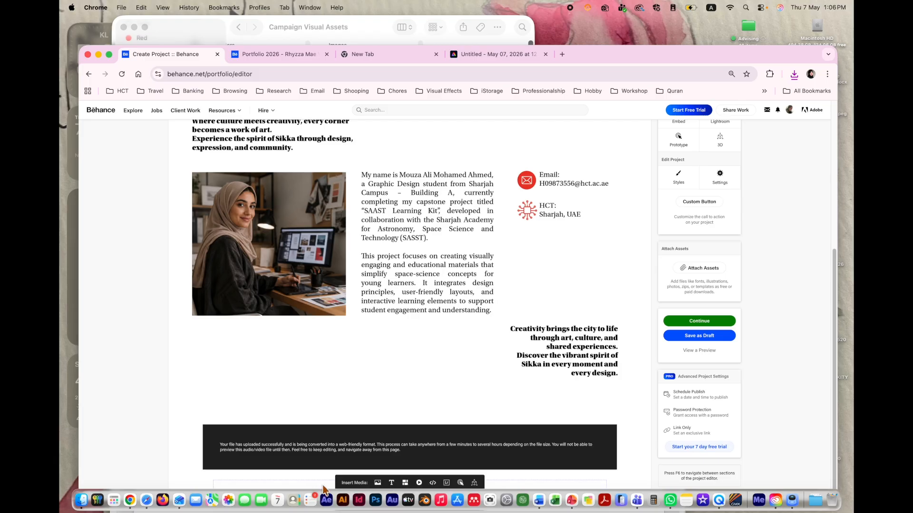
pyautogui.click(377, 483)
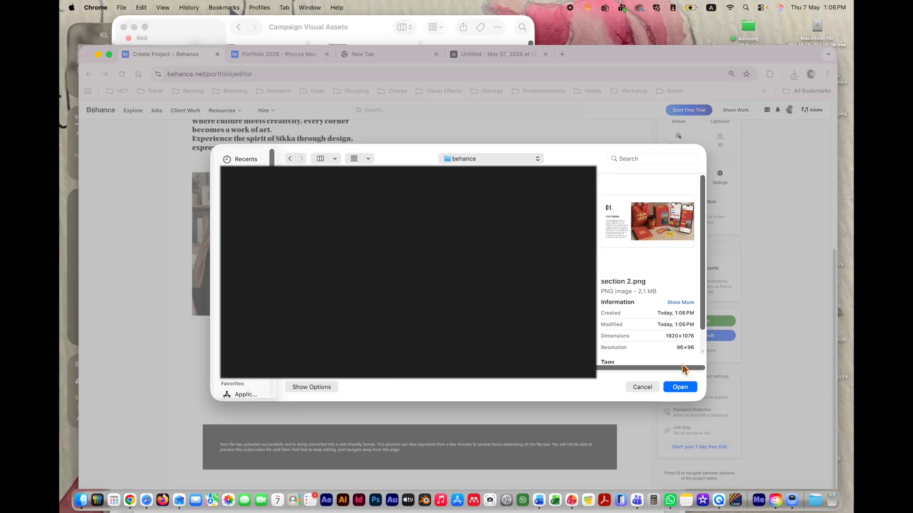
pyautogui.click(681, 387)
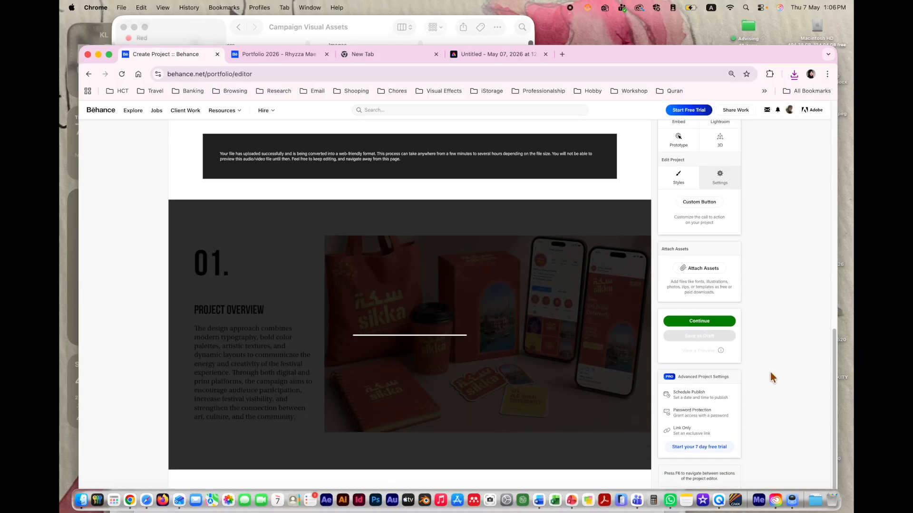
pyautogui.scroll(7, 551, 276)
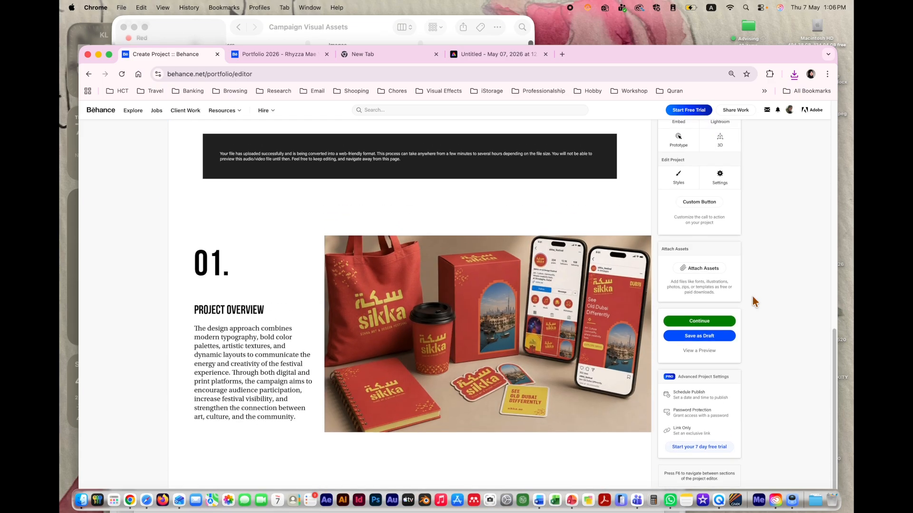
pyautogui.scroll(10, 518, 318)
pyautogui.click(704, 351)
pyautogui.scroll(-10, 589, 322)
pyautogui.scroll(2, 589, 322)
pyautogui.rightClick(590, 322)
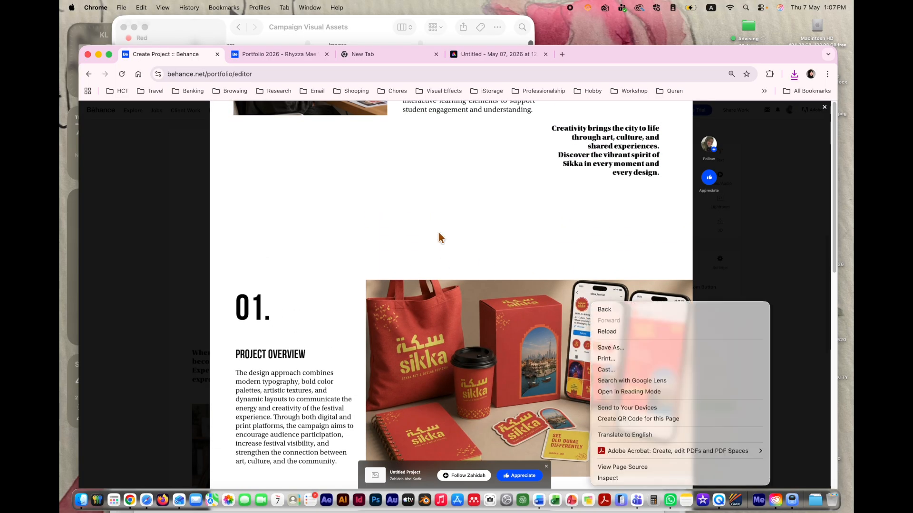
pyautogui.click(547, 231)
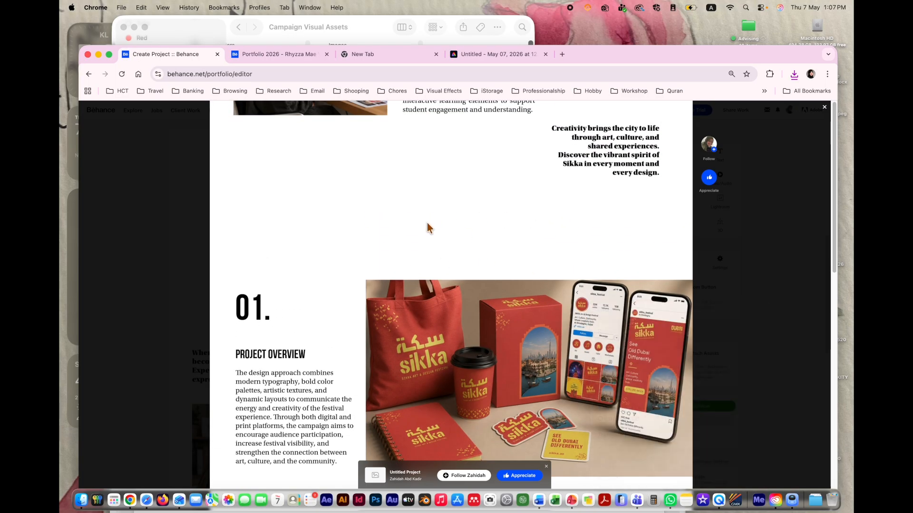
pyautogui.scroll(10, 428, 228)
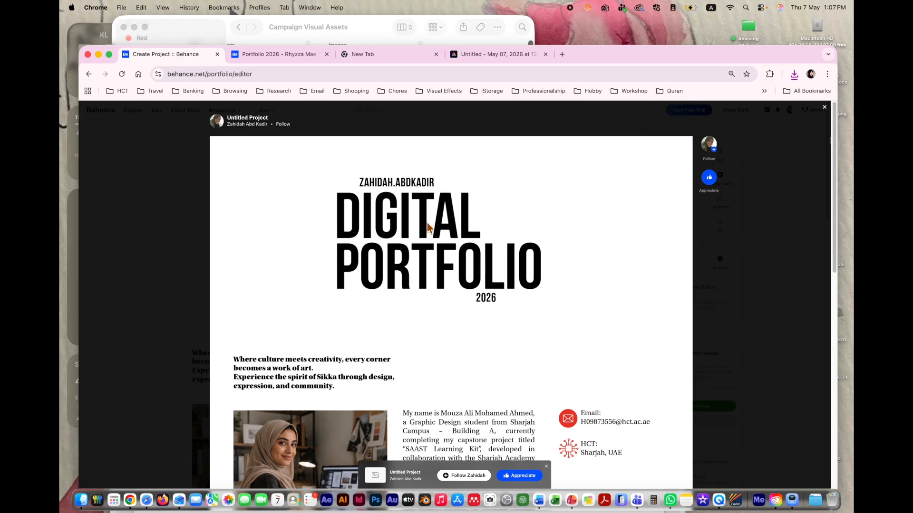
pyautogui.scroll(-10, 427, 228)
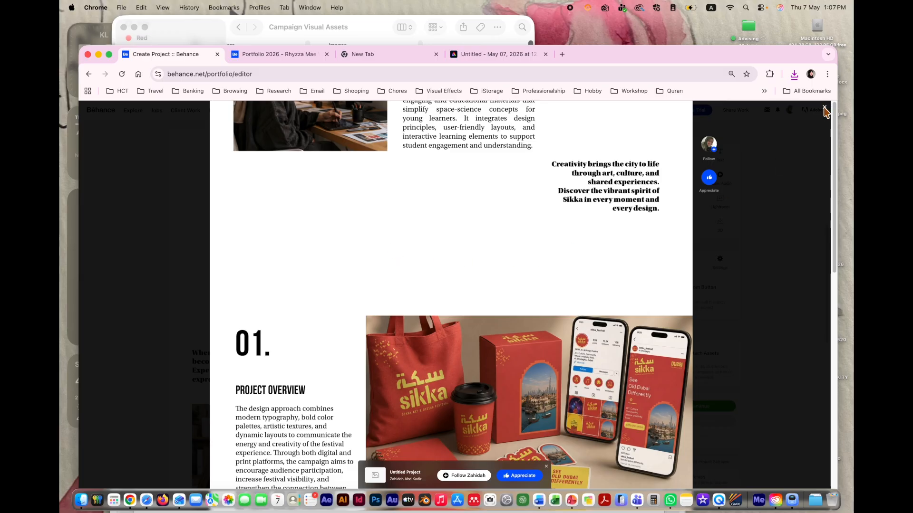
pyautogui.scroll(10, 644, 221)
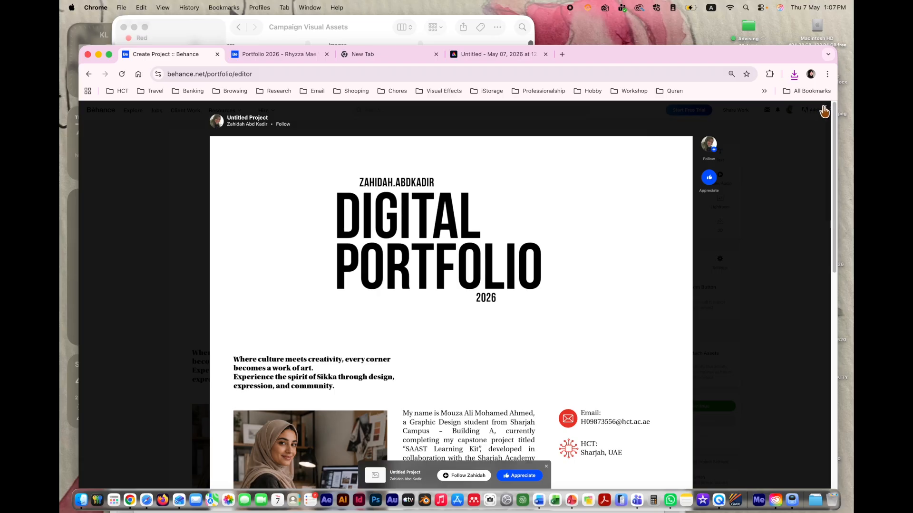
pyautogui.click(824, 111)
pyautogui.scroll(4, 519, 277)
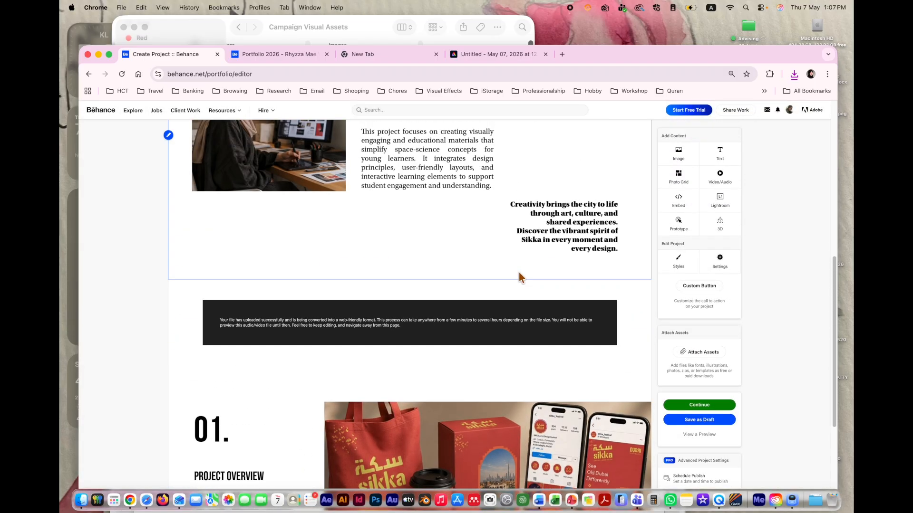
pyautogui.scroll(-1, 557, 361)
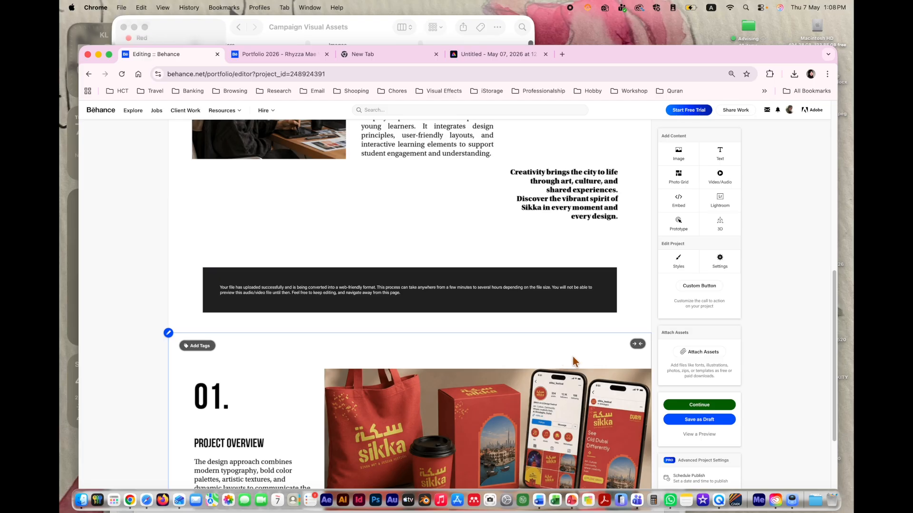
# Step: Continue to the publishing details and enter the project title 'sikka art design'
pyautogui.click(704, 404)
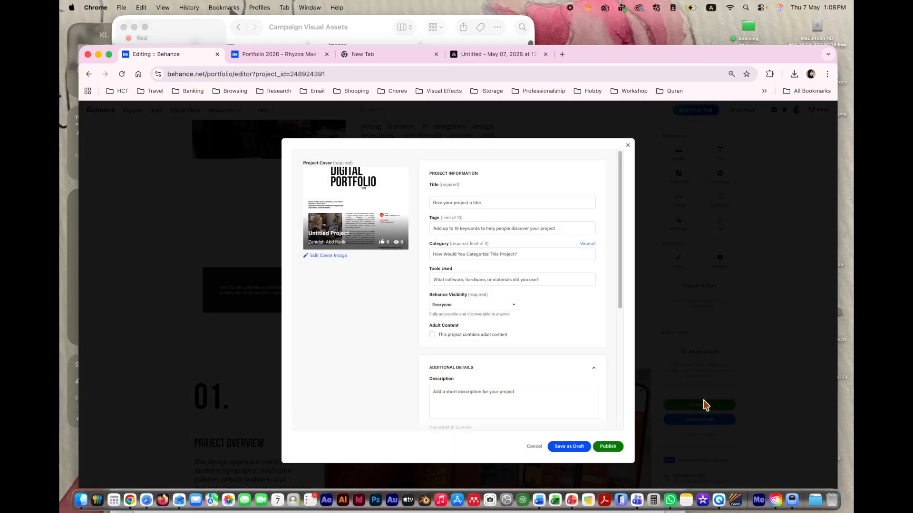
pyautogui.click(478, 202)
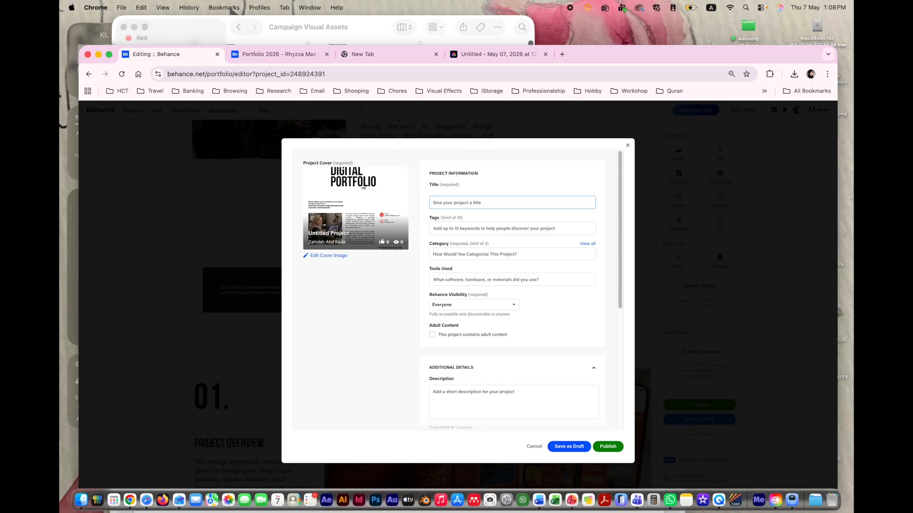
pyautogui.write('sikka art design')
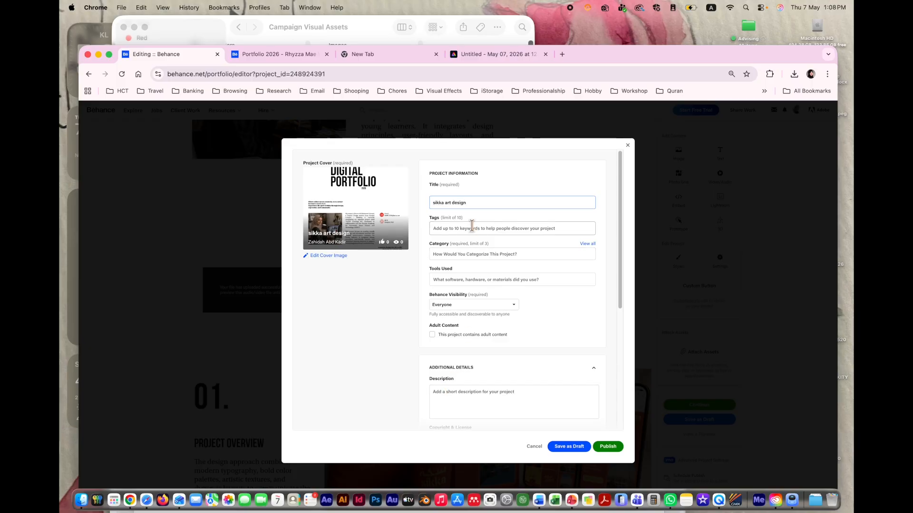
# Step: Set the project category to Graphic Design and publish the project
pyautogui.click(483, 256)
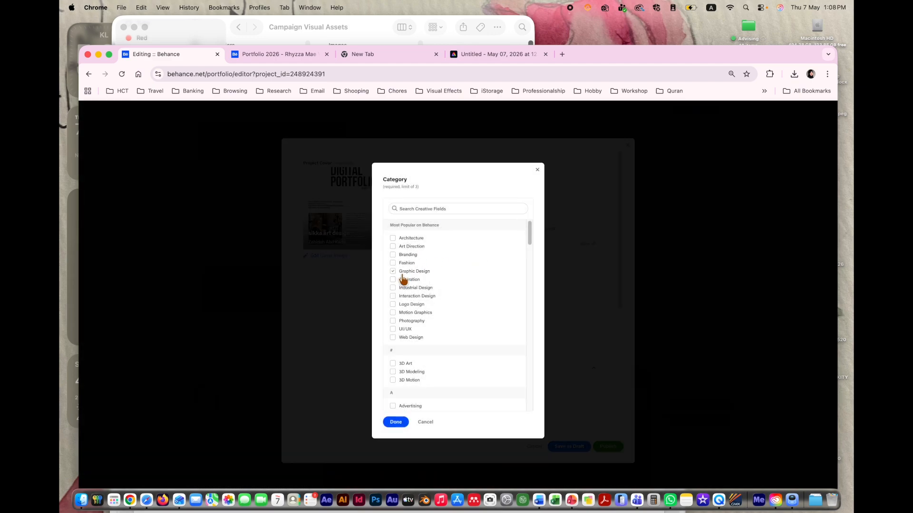
pyautogui.click(393, 272)
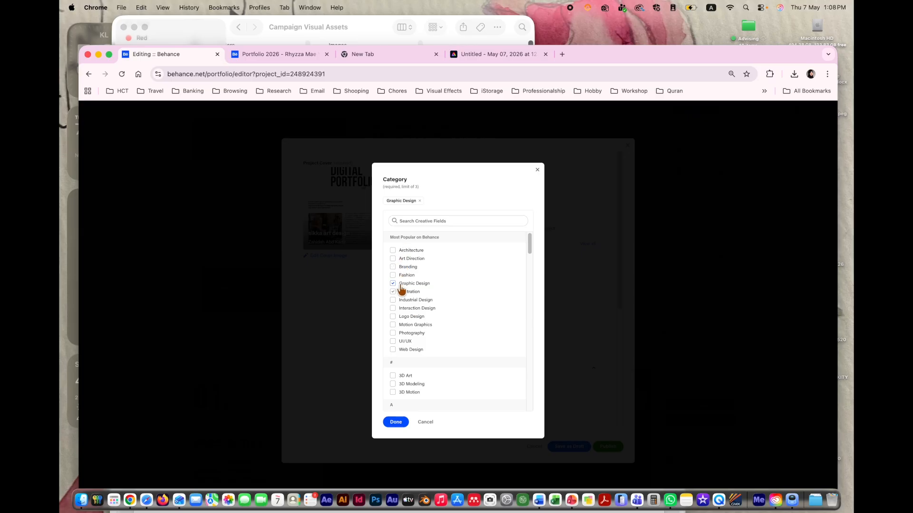
pyautogui.click(395, 422)
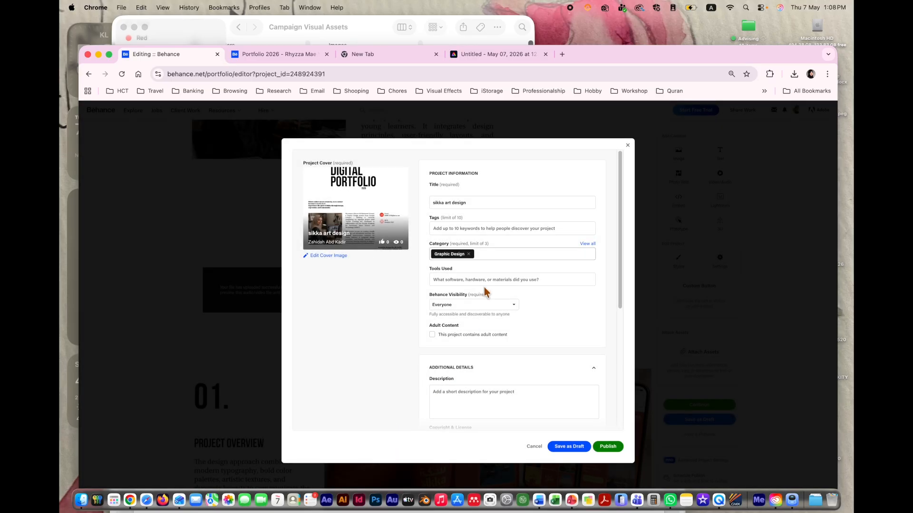
pyautogui.click(608, 447)
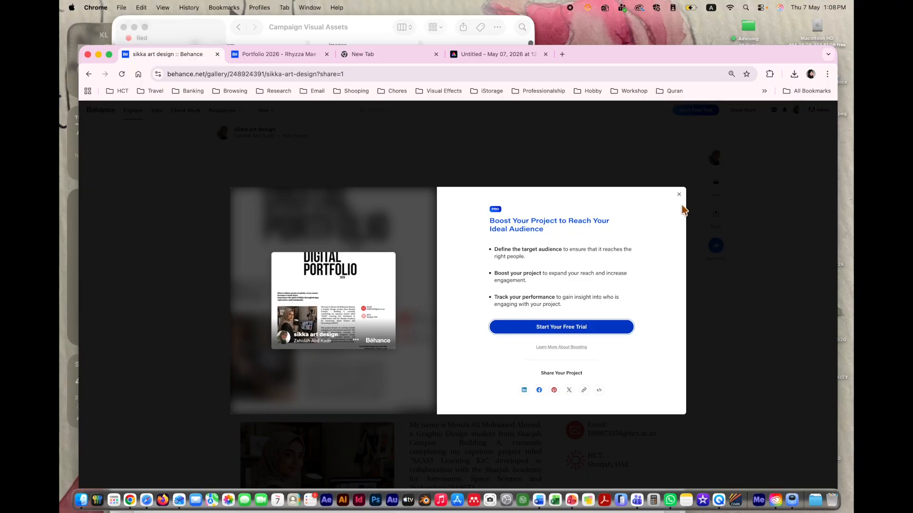
# Step: Dismiss the Boost Your Project offer and scroll through the published gallery page
pyautogui.click(679, 193)
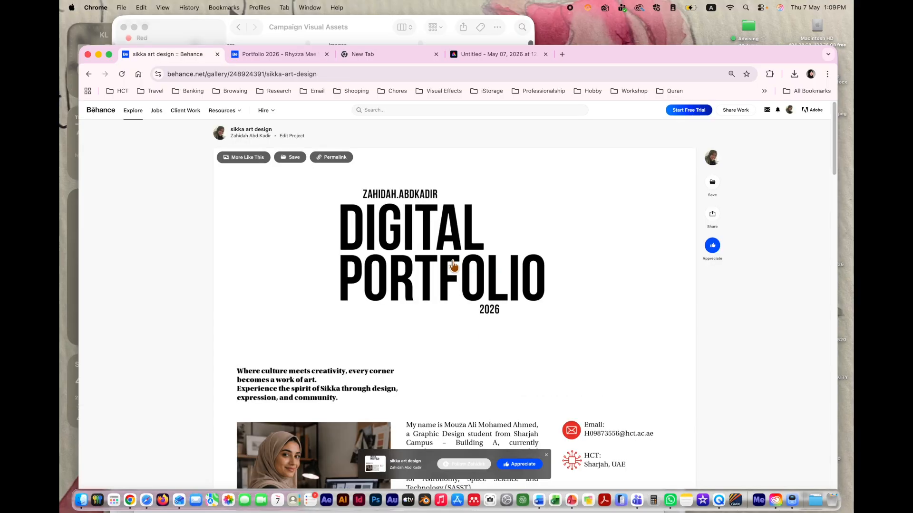
pyautogui.scroll(-4, 614, 290)
pyautogui.scroll(4, 614, 290)
pyautogui.scroll(-2, 614, 290)
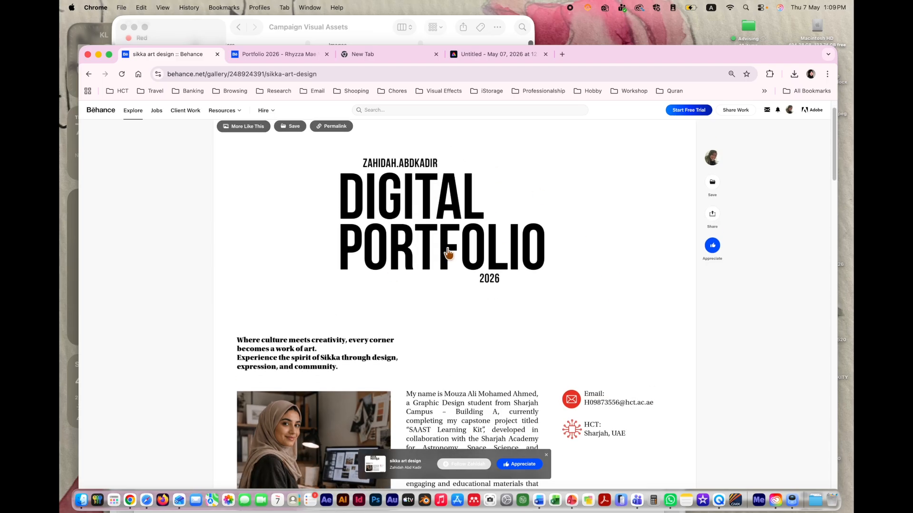
pyautogui.scroll(-2, 487, 261)
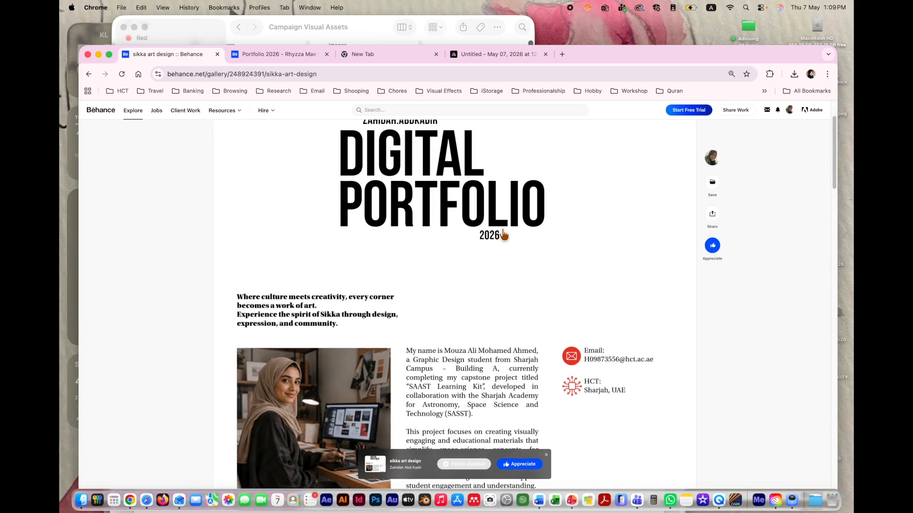
pyautogui.scroll(-5, 499, 247)
pyautogui.scroll(-1, 504, 235)
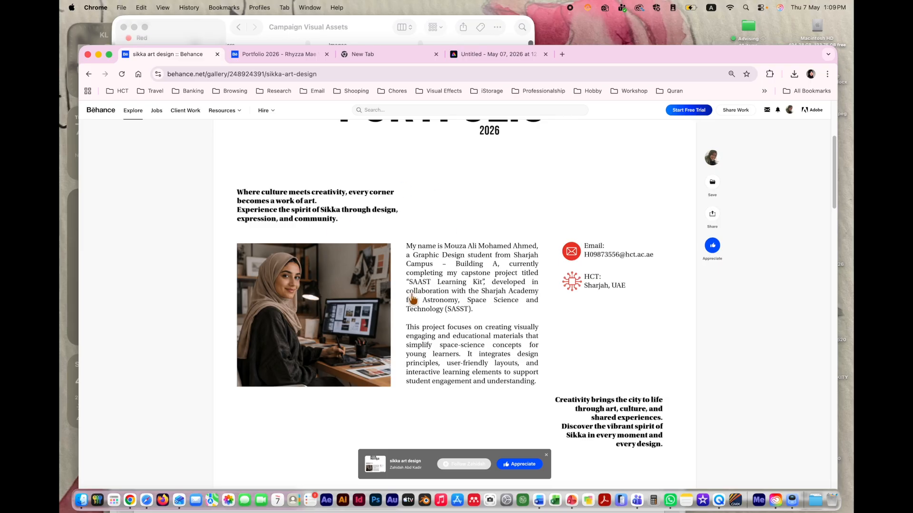
pyautogui.scroll(-6, 413, 298)
pyautogui.scroll(5, 412, 298)
pyautogui.scroll(-15, 413, 299)
pyautogui.scroll(-12, 412, 298)
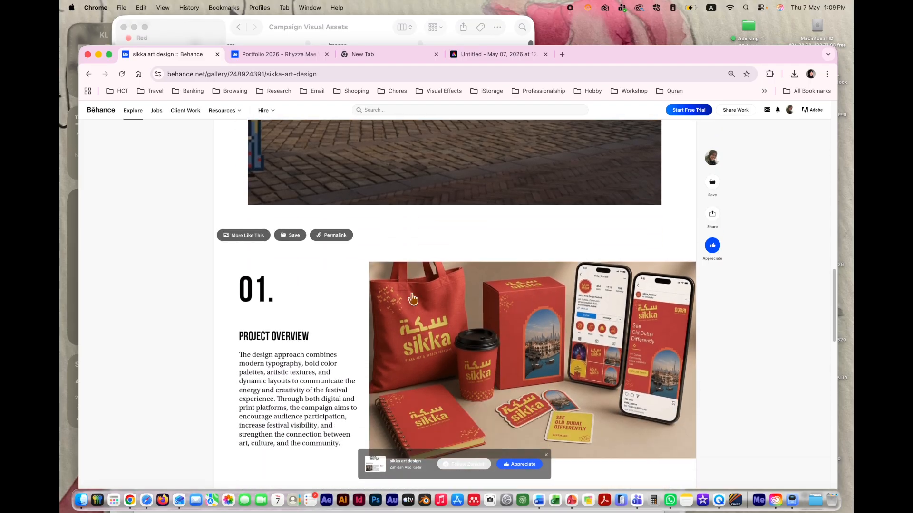
pyautogui.scroll(5, 412, 299)
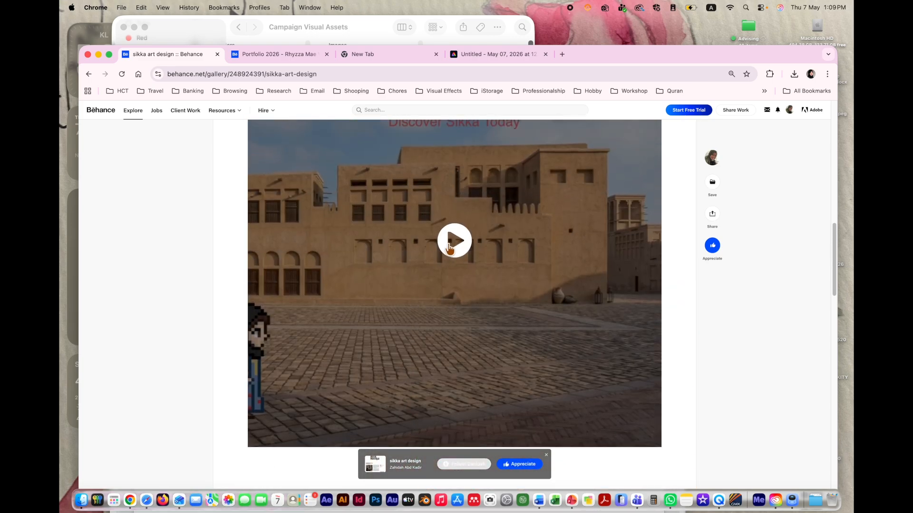
# Step: Play the Old Dubai video and scroll back to the top of the page
pyautogui.click(449, 244)
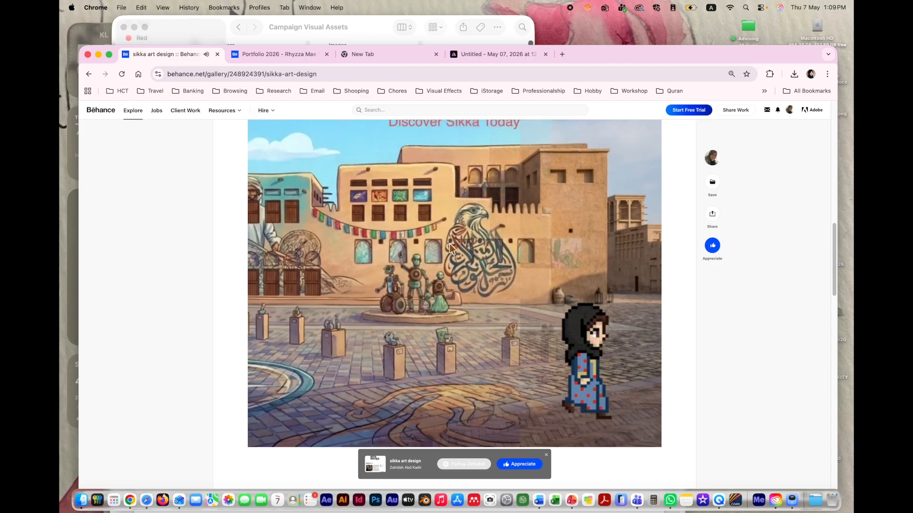
pyautogui.scroll(-8, 449, 243)
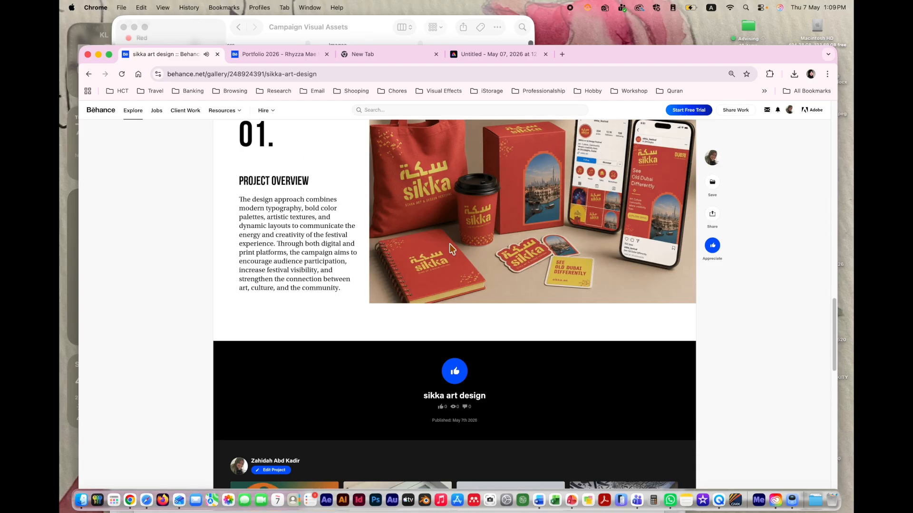
pyautogui.scroll(2, 450, 245)
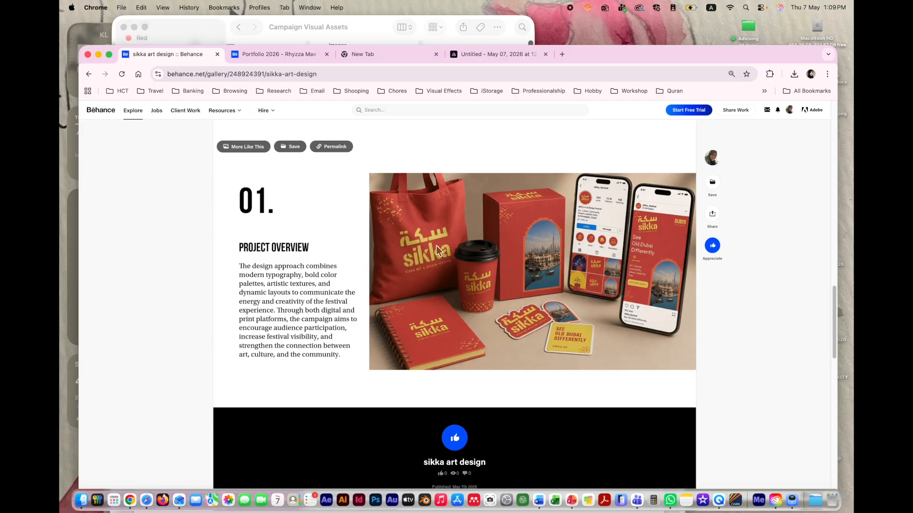
pyautogui.scroll(10, 467, 155)
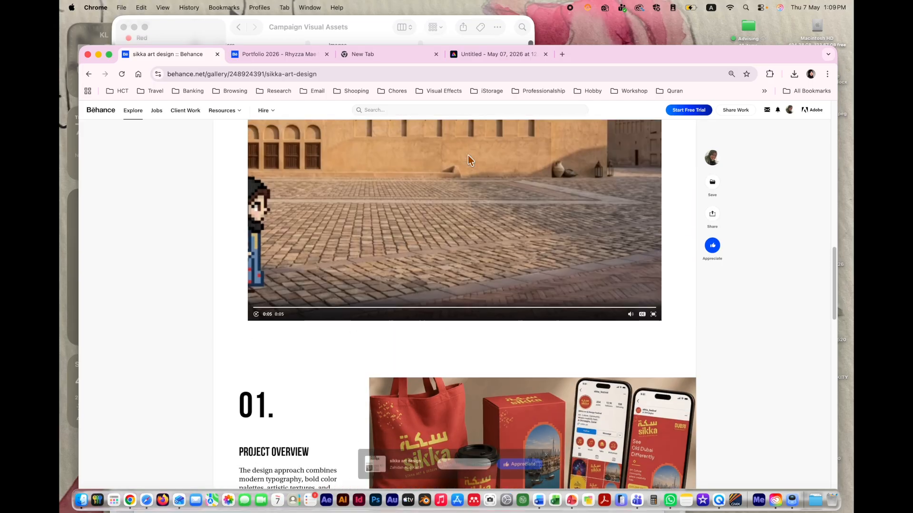
pyautogui.scroll(3, 468, 155)
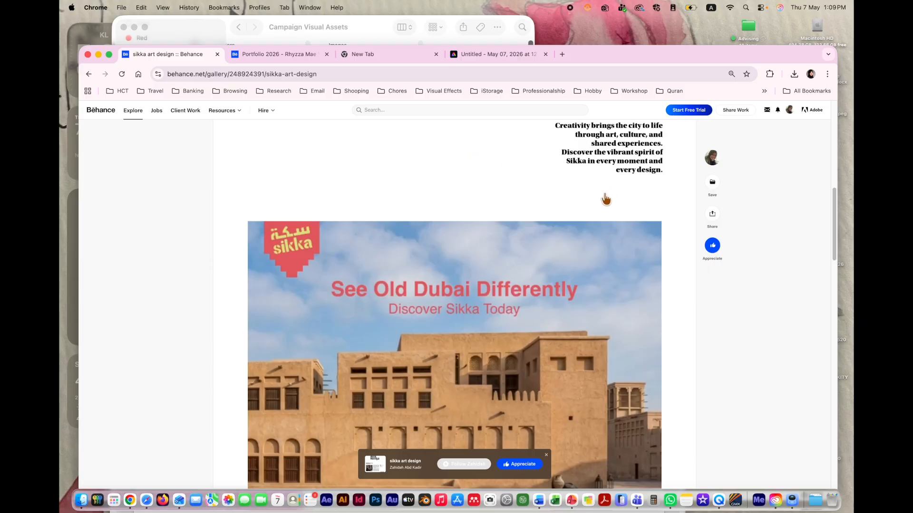
pyautogui.scroll(5, 428, 176)
pyautogui.scroll(7, 428, 176)
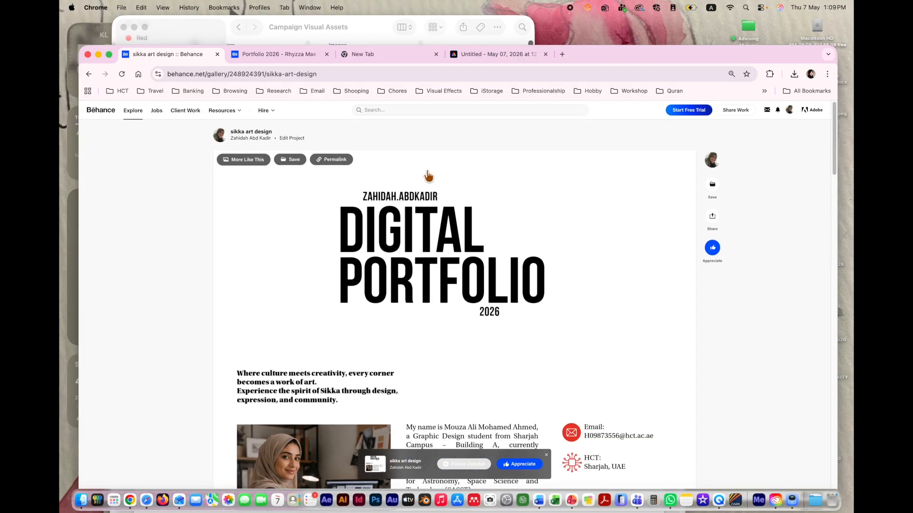
# Step: Copy the 'sikka art design' project's share link and close the Share Project dialog
pyautogui.click(343, 73)
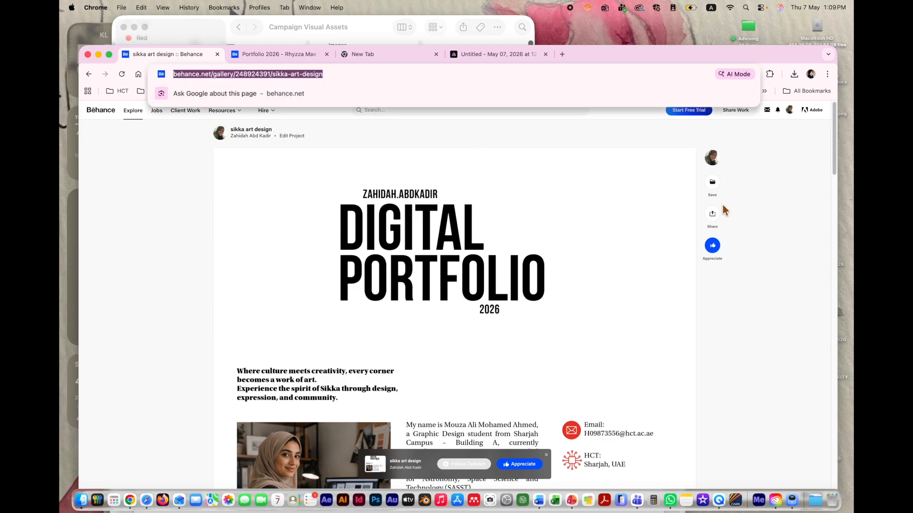
pyautogui.click(763, 220)
pyautogui.click(712, 214)
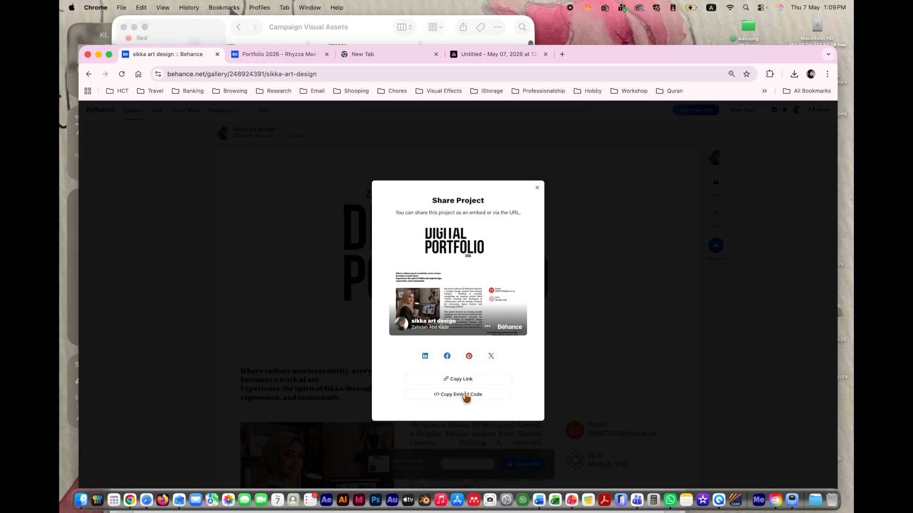
pyautogui.click(456, 380)
pyautogui.click(534, 188)
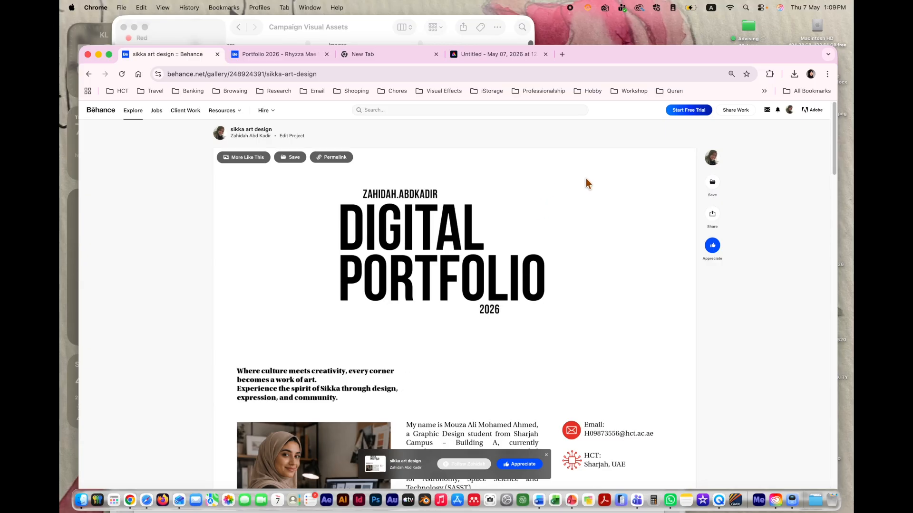